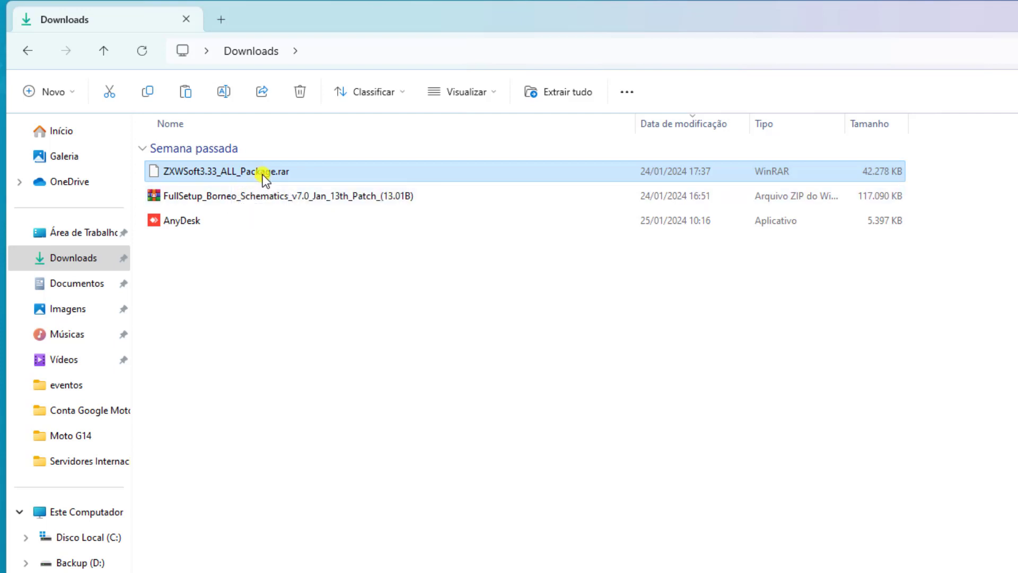
Extract ZXWSoft3.33_ALL_Package.rar into its own folder in Downloads with WinRAR and open the extracted folder
right_click(264, 178)
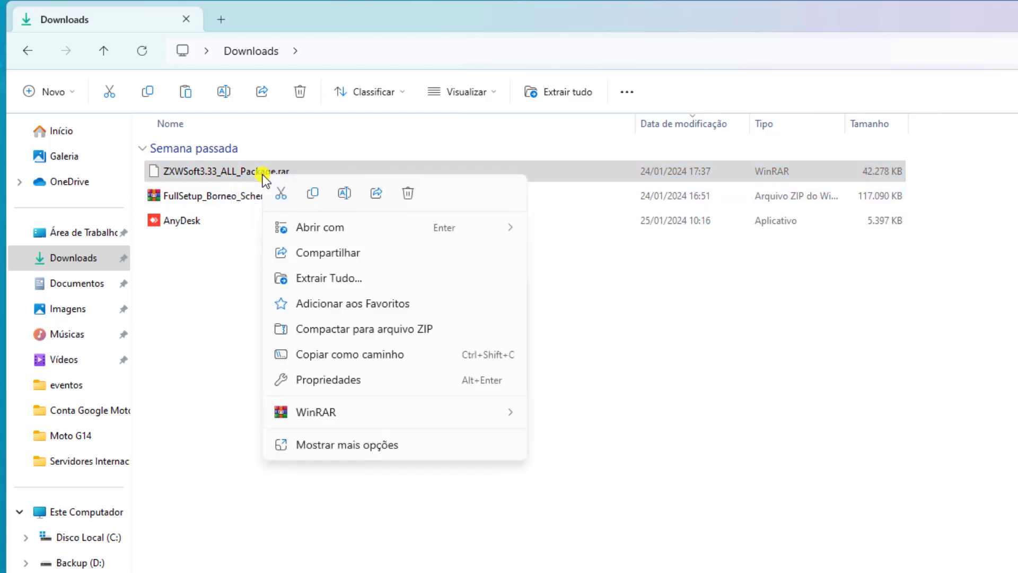
mouse_move(457, 419)
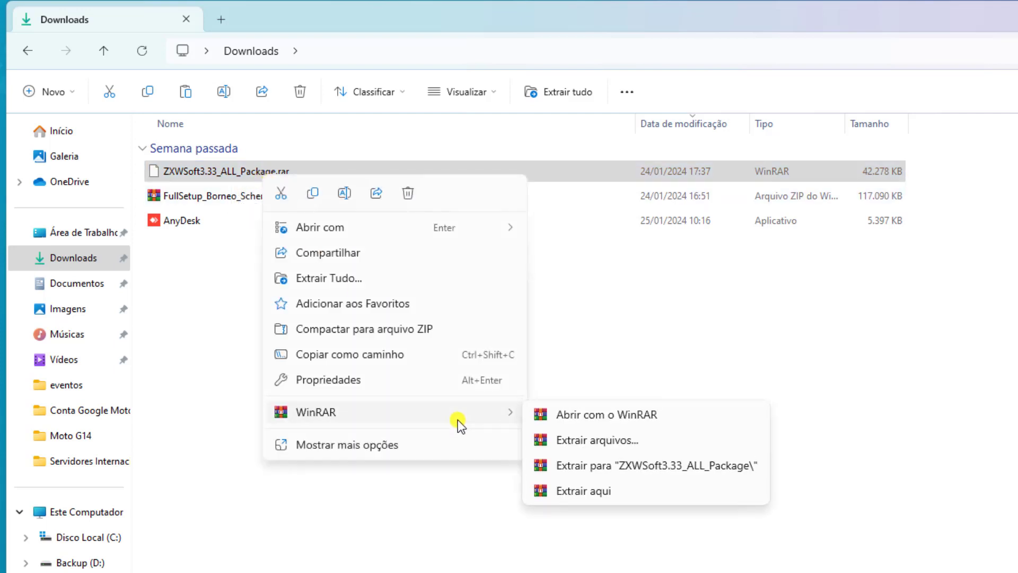
left_click(651, 465)
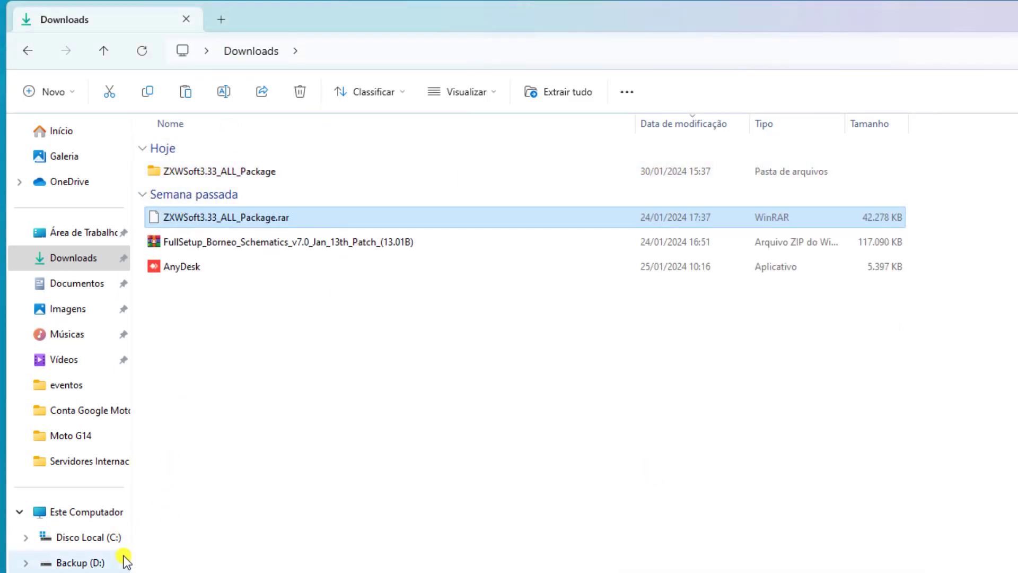
double_click(235, 172)
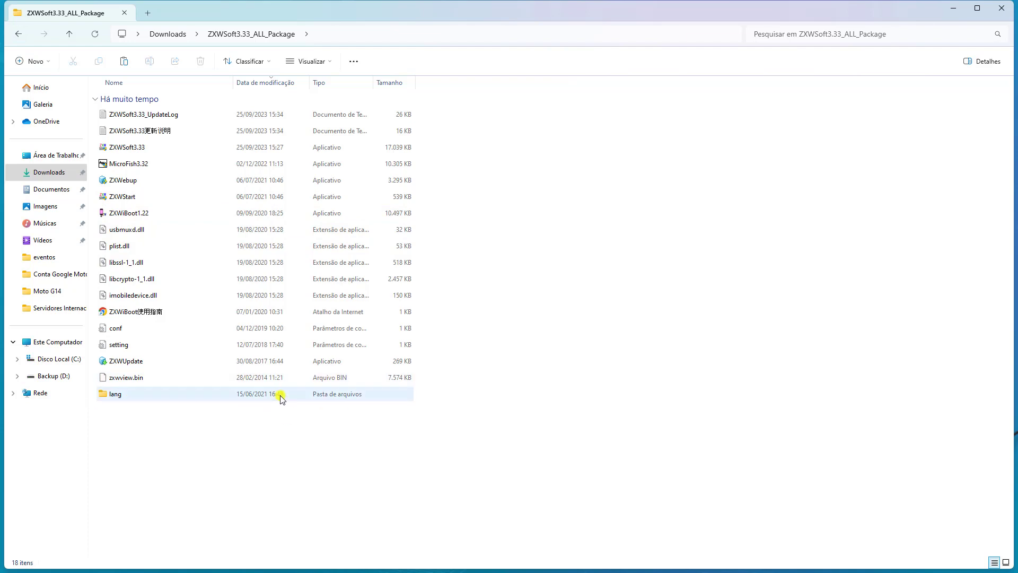
Move the extracted ZXWSoft3.33_ALL_Package folder from Downloads to the root of the Backup (D:) drive
left_click(13, 36)
right_click(127, 115)
left_click(81, 239)
left_click(59, 376)
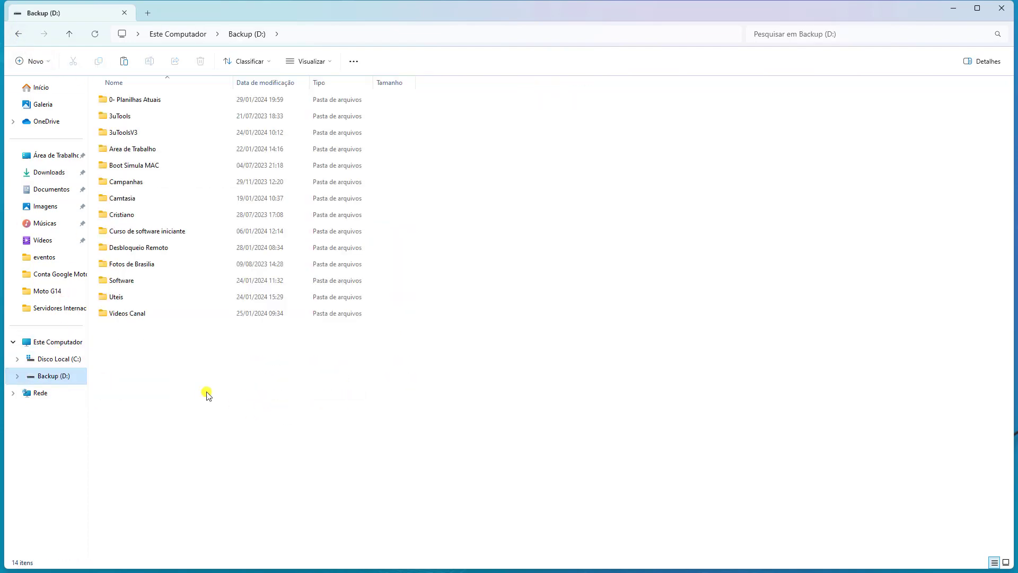
right_click(236, 415)
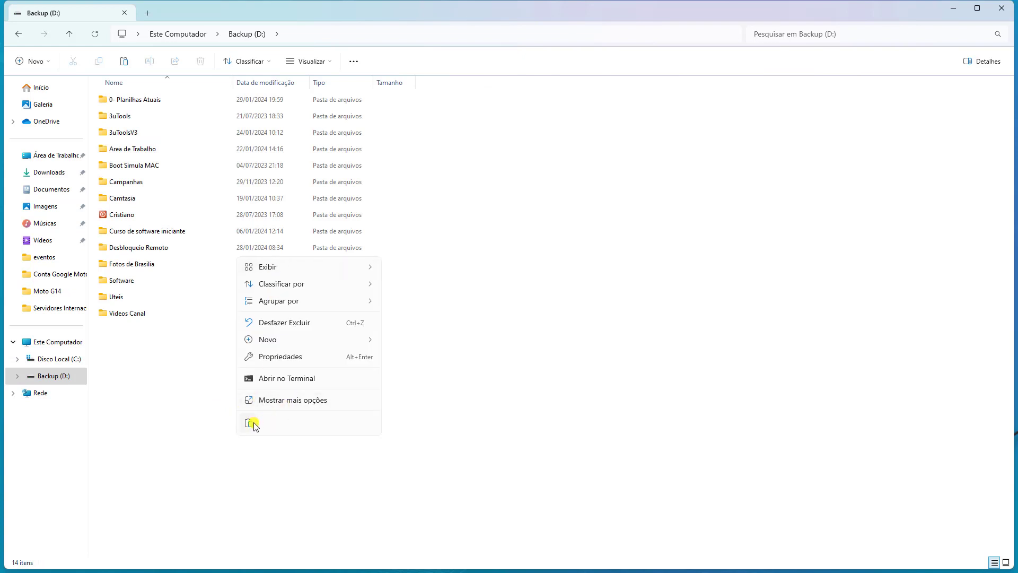
left_click(250, 422)
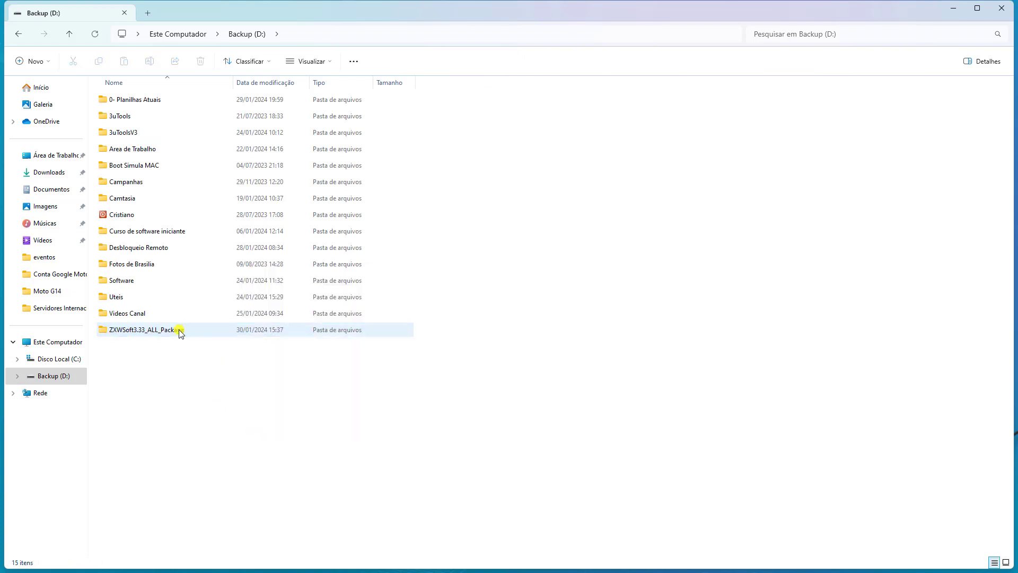
Open the ZXWSoft3.33_ALL_Package folder on the Backup (D:) drive
double_click(179, 329)
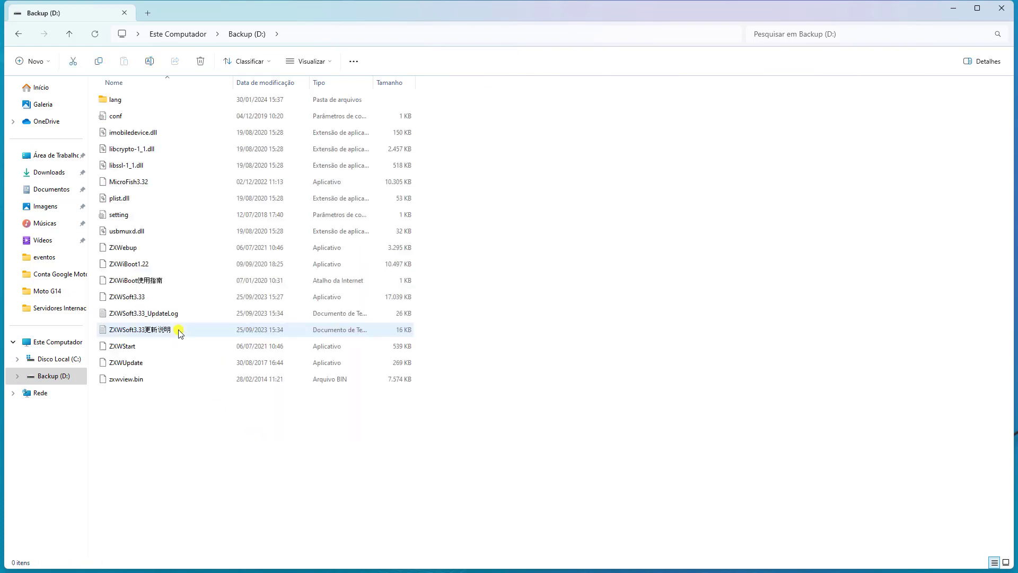
left_click(18, 33)
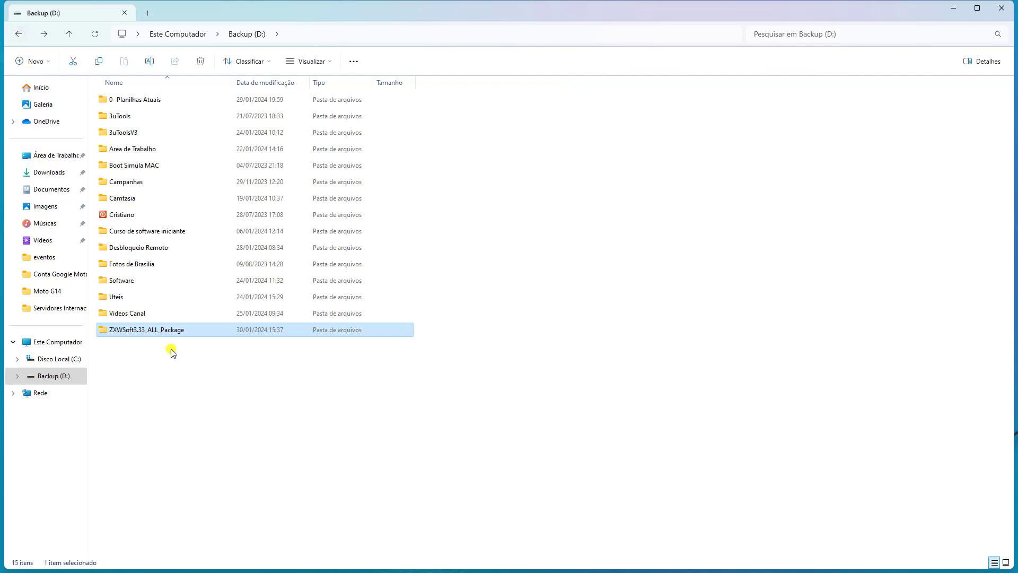
left_click(169, 329)
left_click(196, 352)
double_click(182, 332)
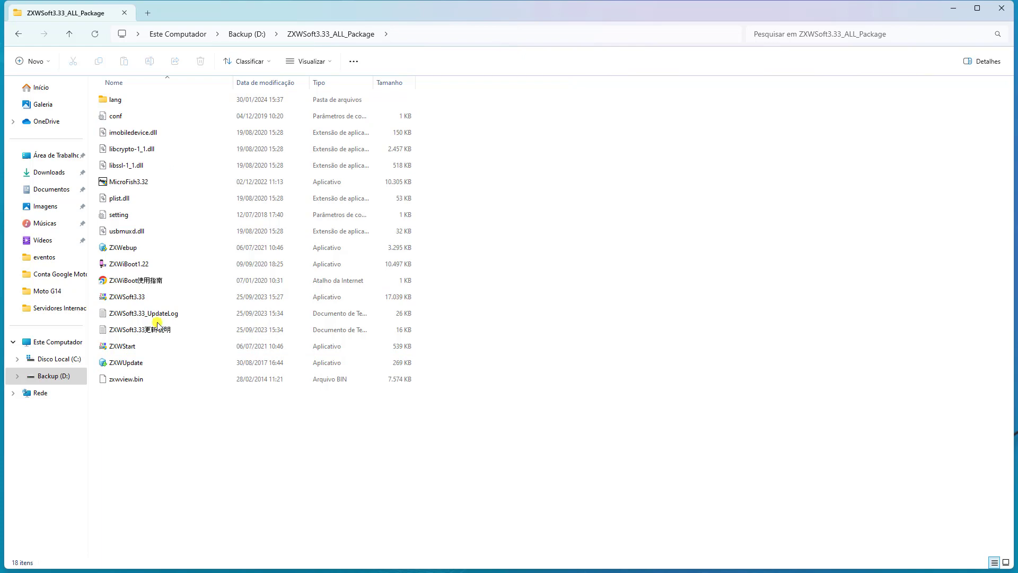
Create a desktop shortcut to the ZXWSoft3.33 application and place it inside the monitor pictured on the wallpaper
left_click(129, 297)
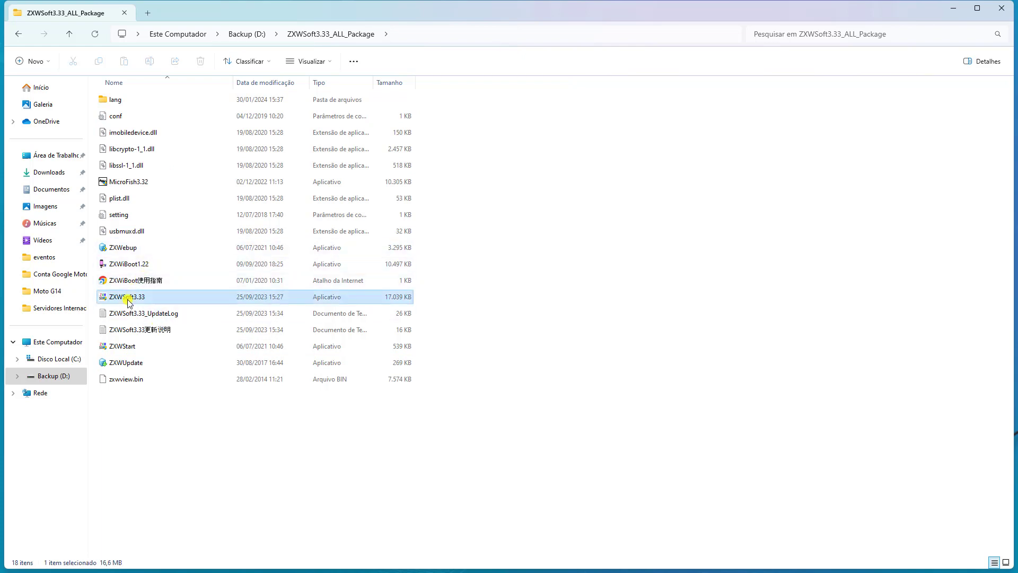
right_click(130, 298)
left_click(159, 314)
left_click(953, 8)
right_click(662, 228)
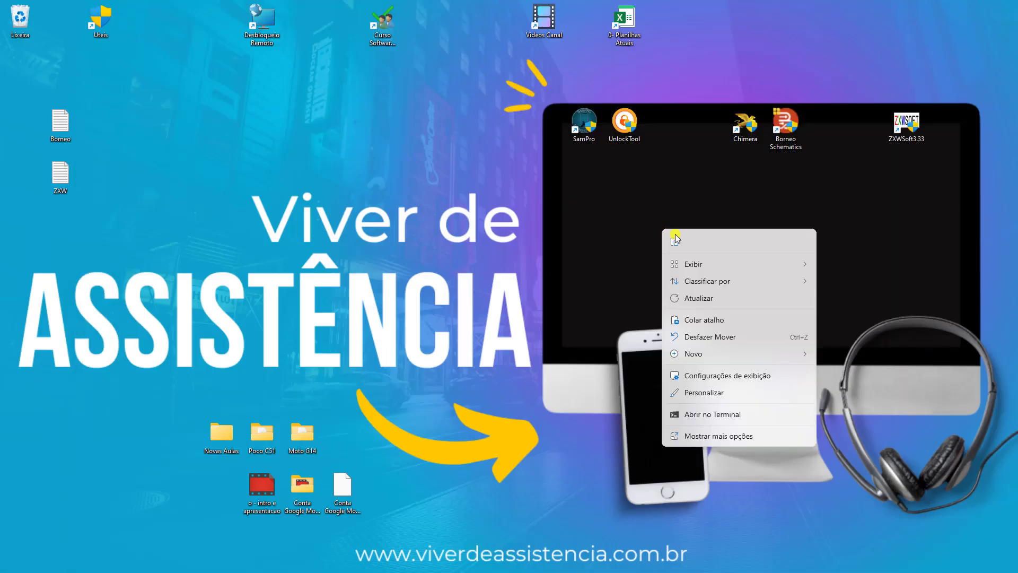
left_click(710, 323)
left_click_drag(27, 91, 753, 249)
Delete the old ZXWSoft3.33 shortcut from the desktop
left_click(906, 125)
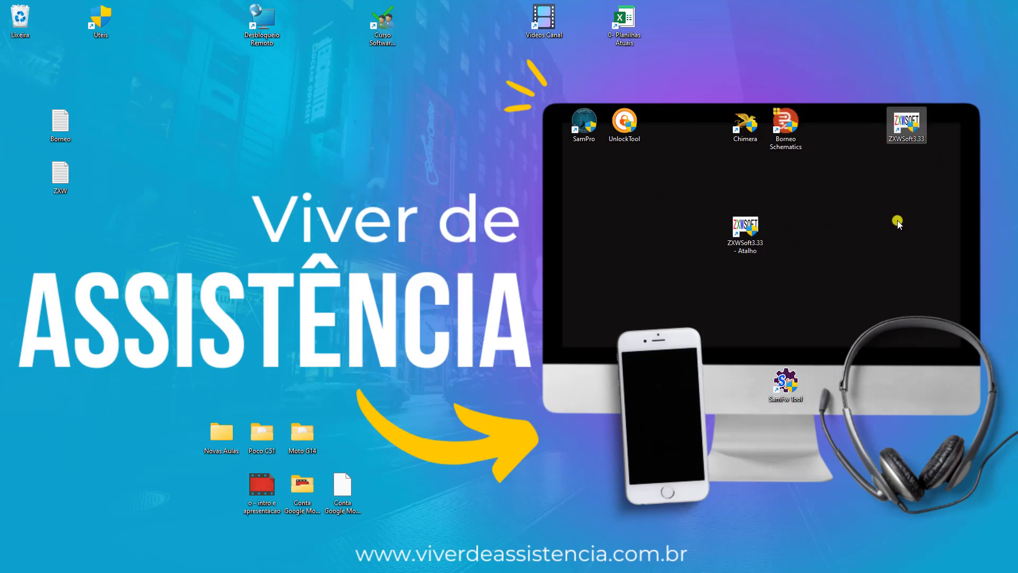
key("Delete")
left_click(552, 331)
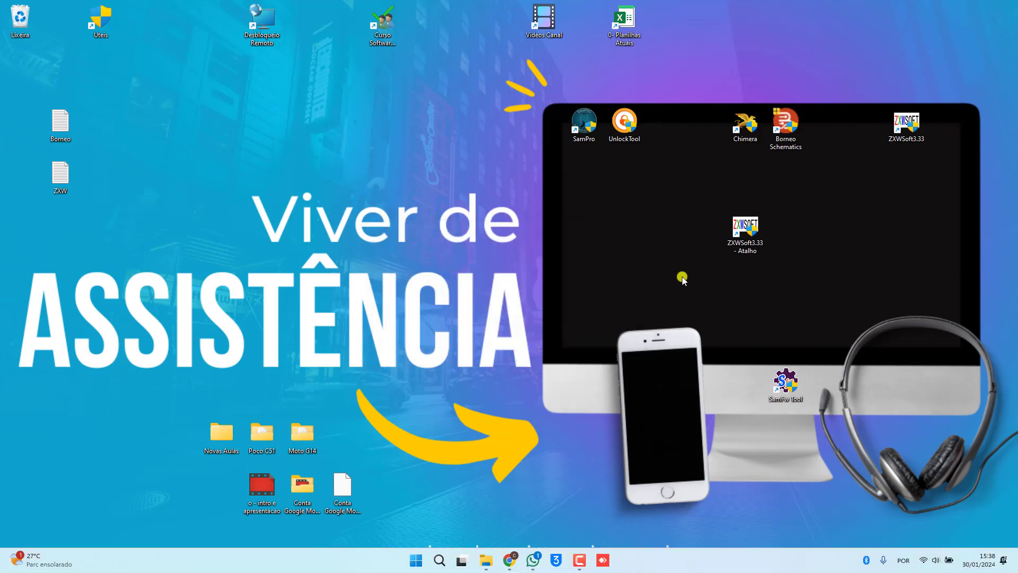
Rename the new desktop shortcut as ZXWSoft3.33, removing the "- Atalho" suffix
right_click(747, 238)
left_click(825, 246)
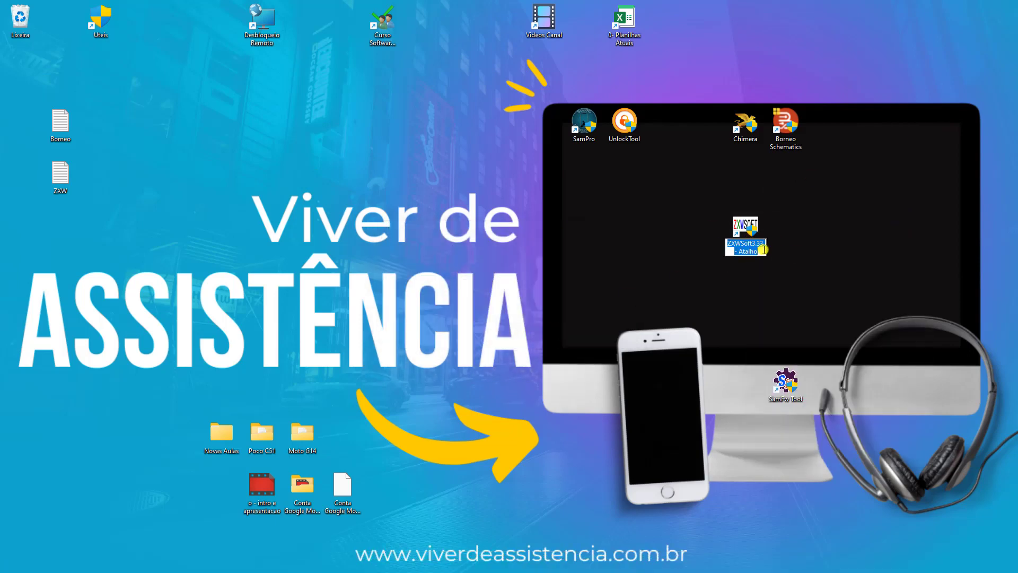
key("BackSpace")
key("BackSpace")
key("Return")
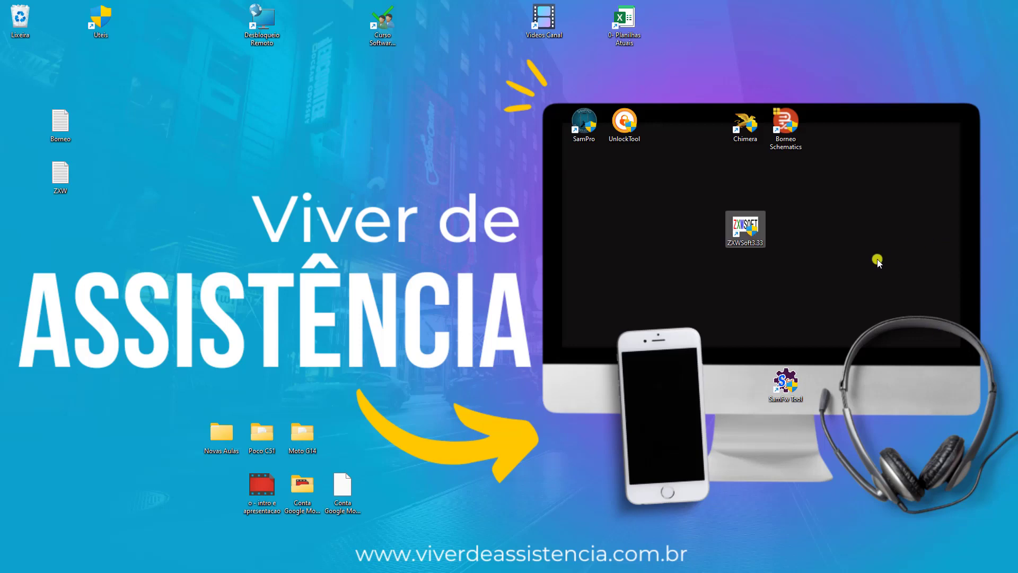
Launch ZXWSoft3.33 from the desktop and set its language to Português, keeping Save selected enabled and the default server
double_click(745, 234)
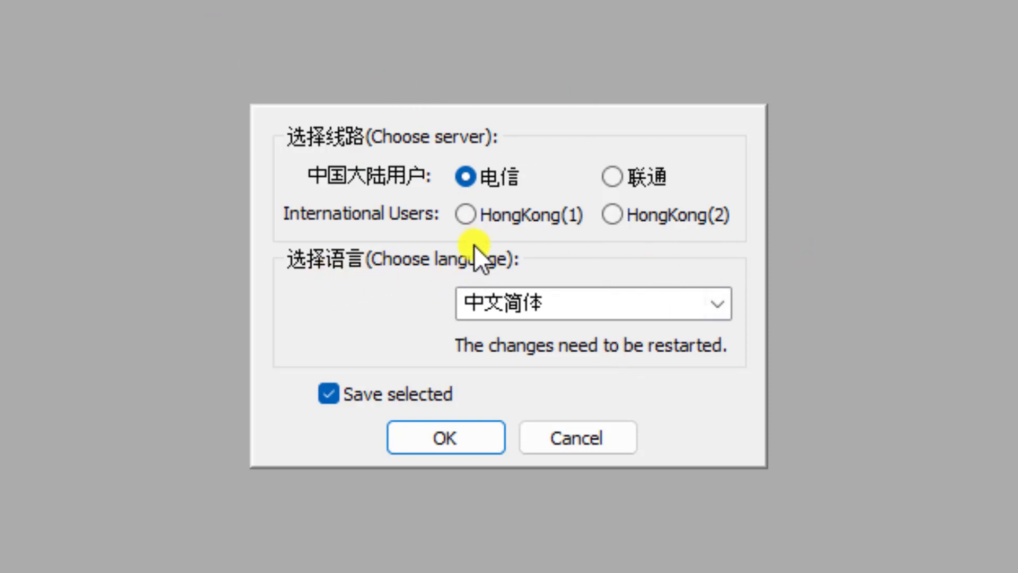
left_click(723, 315)
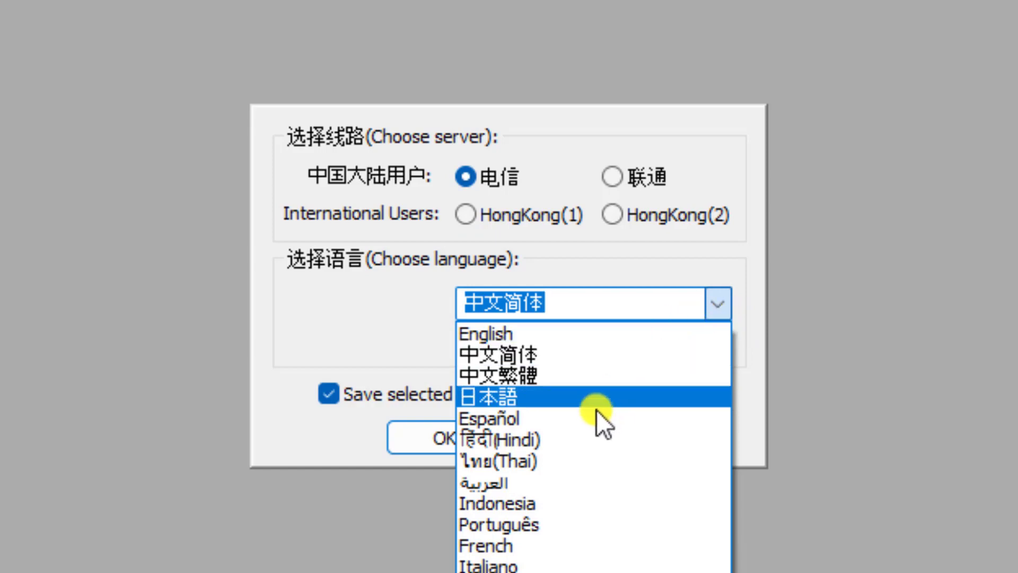
left_click(563, 522)
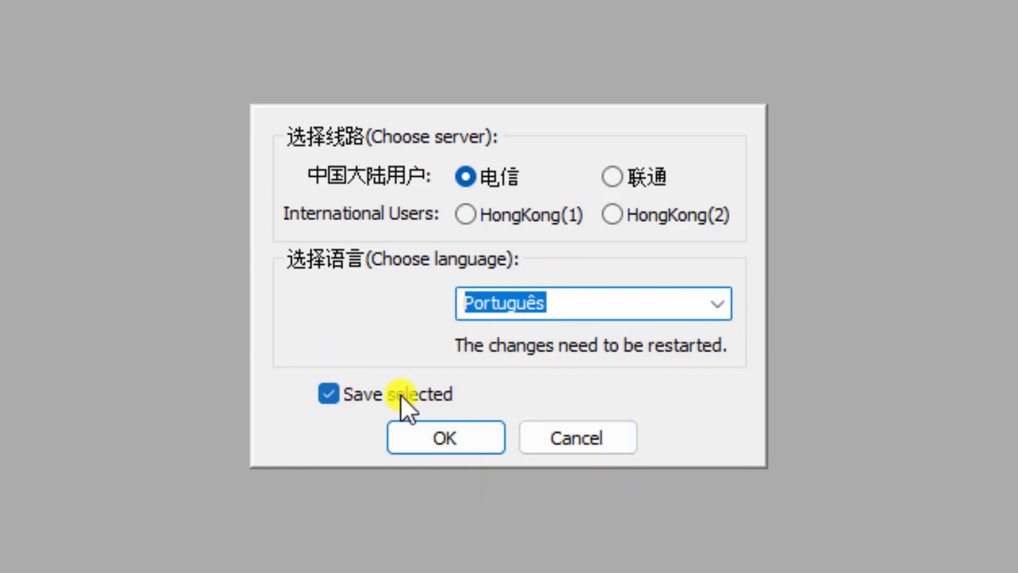
left_click(333, 395)
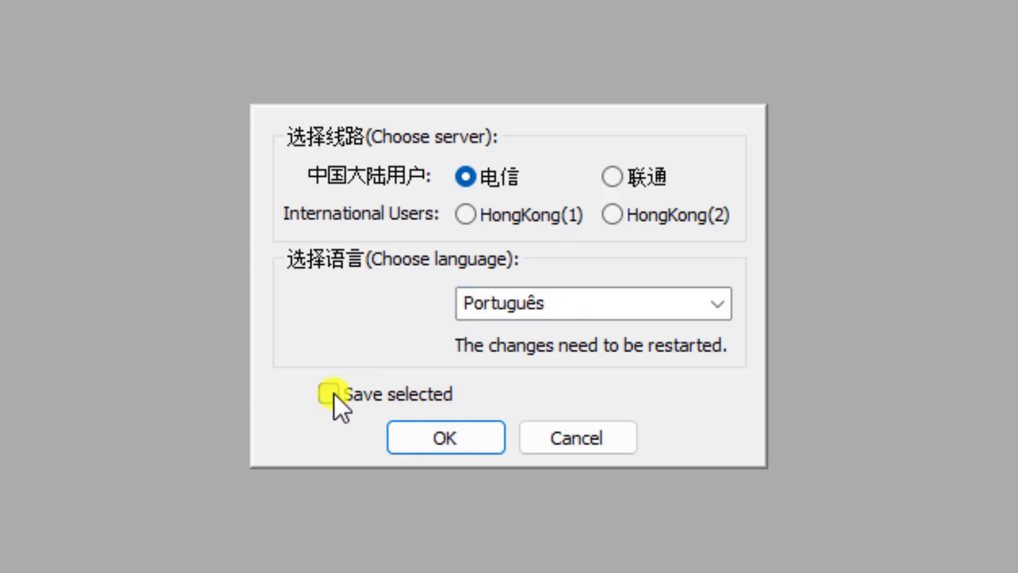
left_click(333, 395)
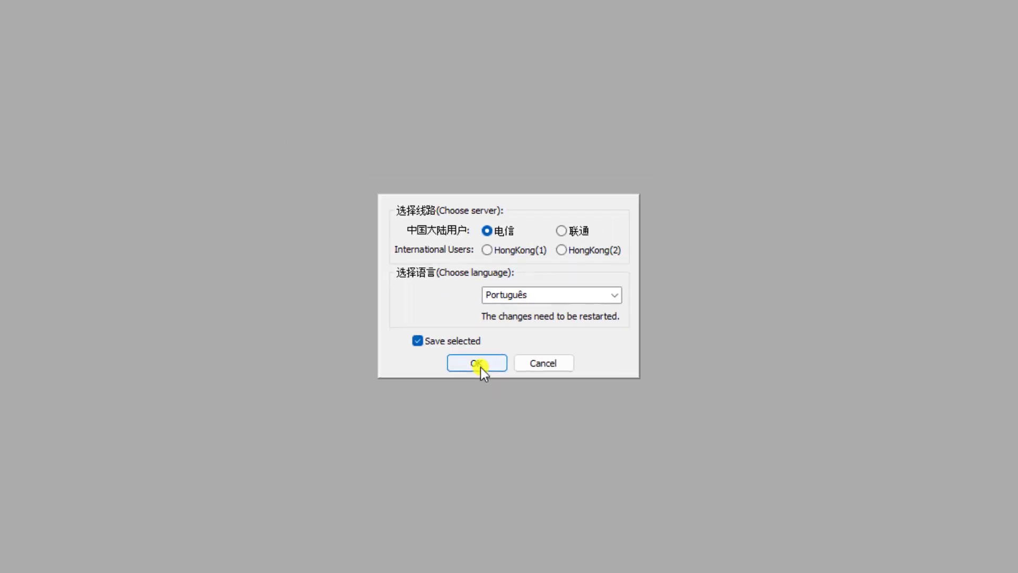
left_click(446, 435)
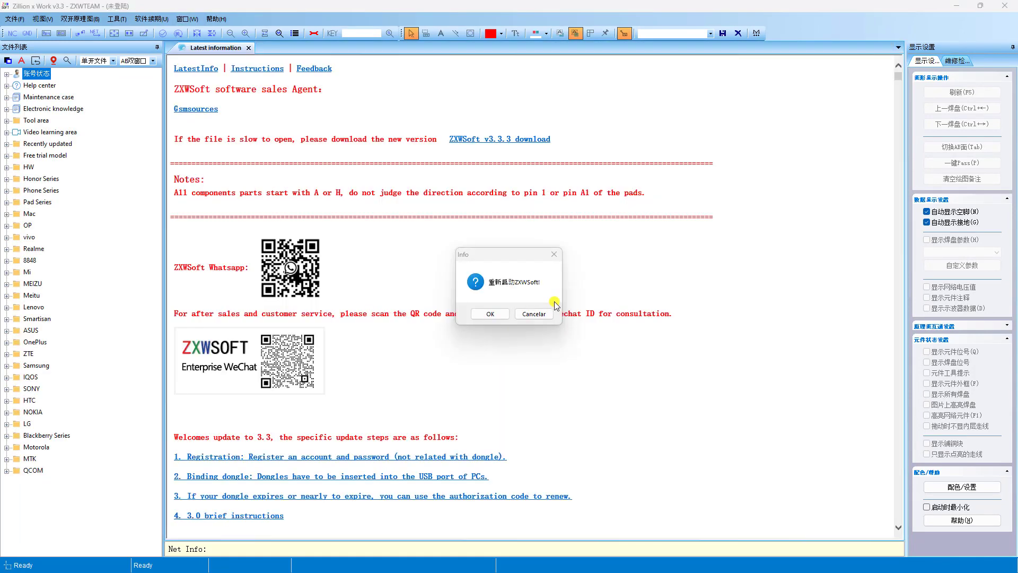
Confirm the ZXWSoft restart and dismiss the login window so the program closes
key("Return")
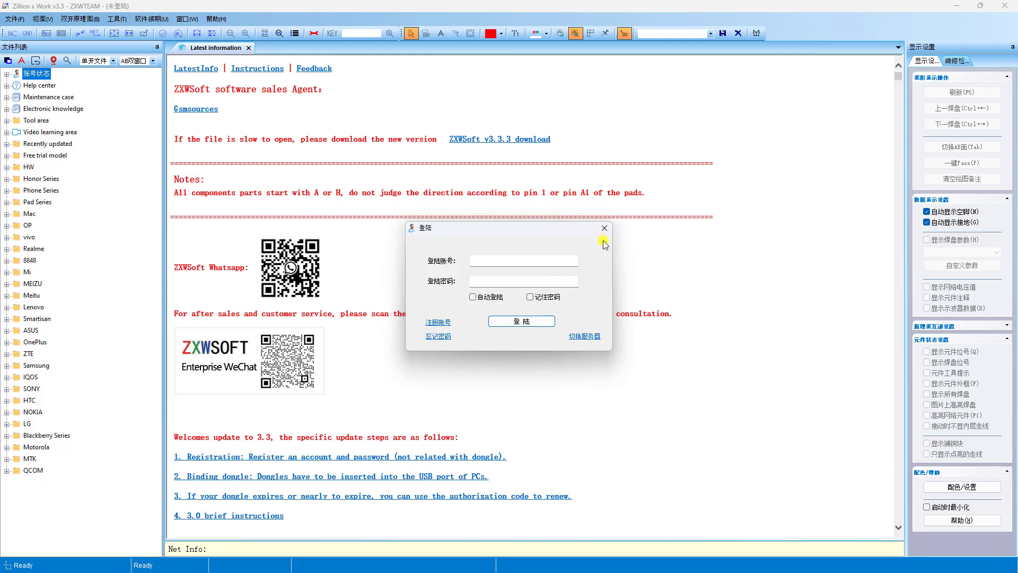
left_click(604, 228)
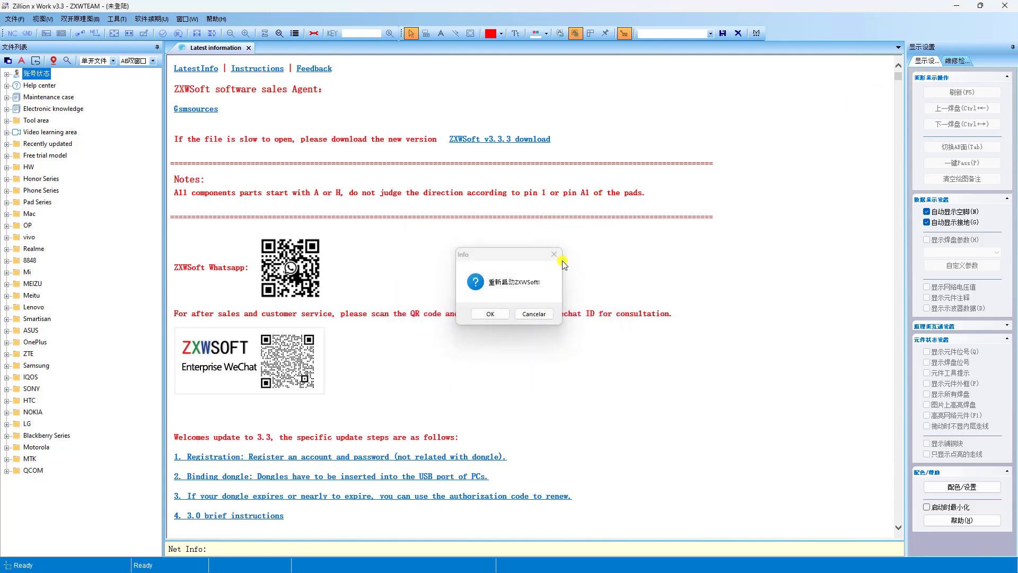
key("Return")
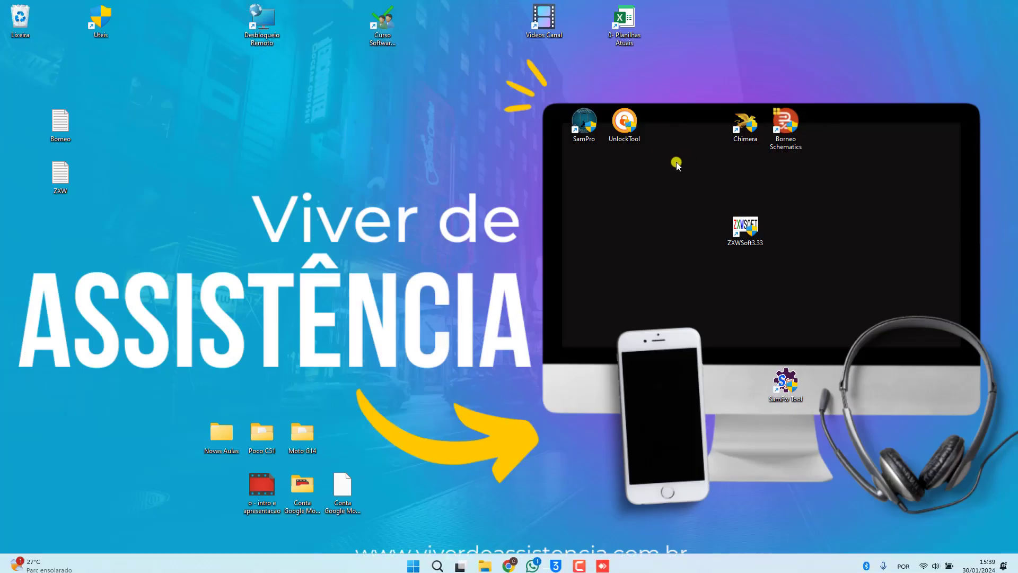
Relaunch ZXWSoft3.33 from the desktop and open the new account registration page from the login window
double_click(749, 226)
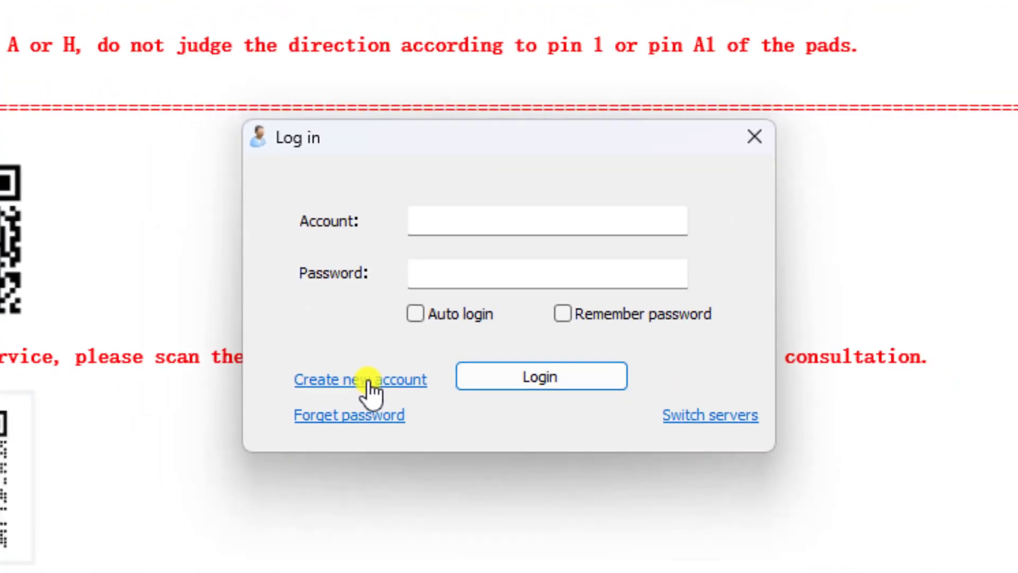
left_click(327, 409)
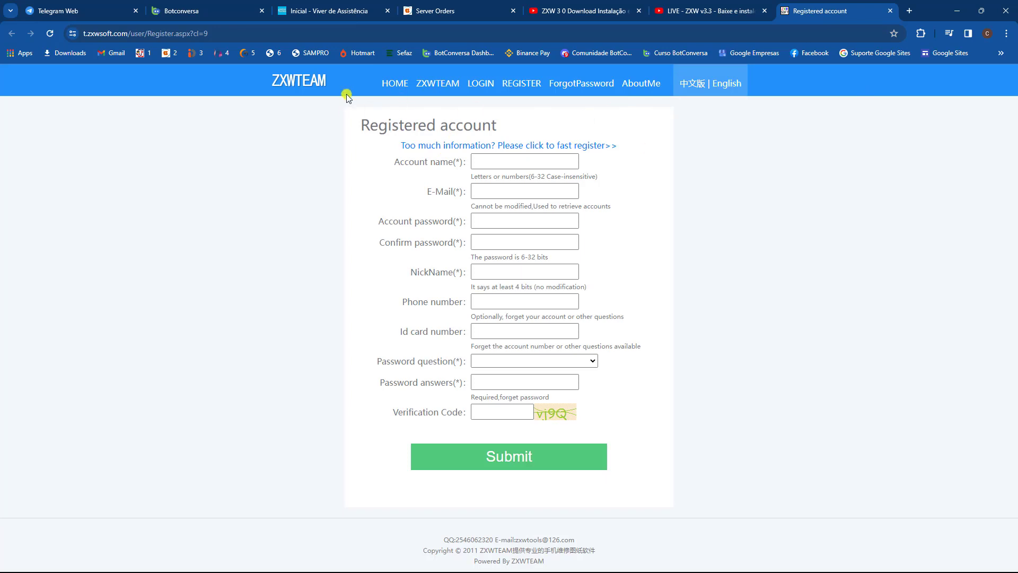
Switch the registration page to its Chinese version and return it to the English version
left_click(736, 88)
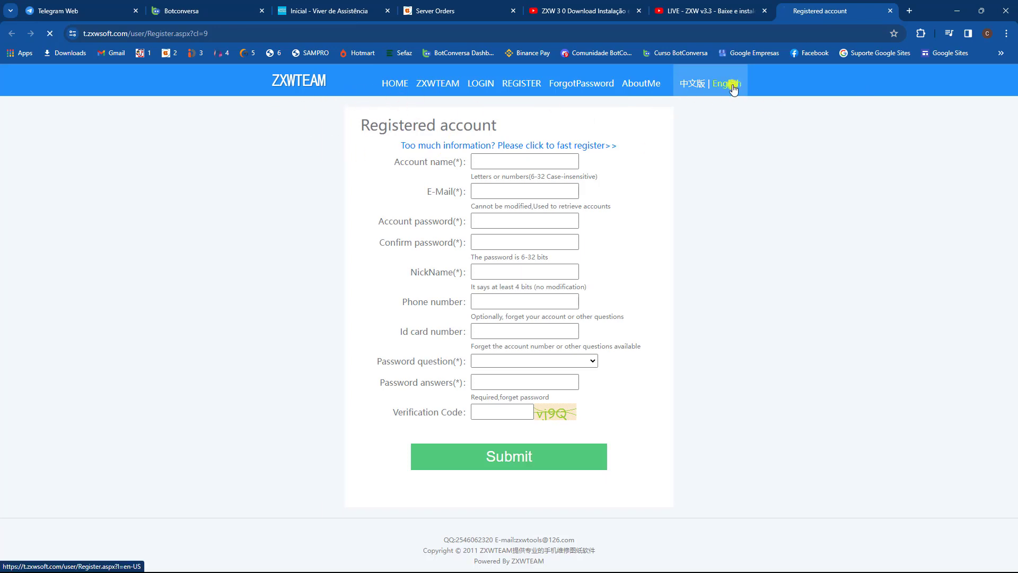
left_click(691, 85)
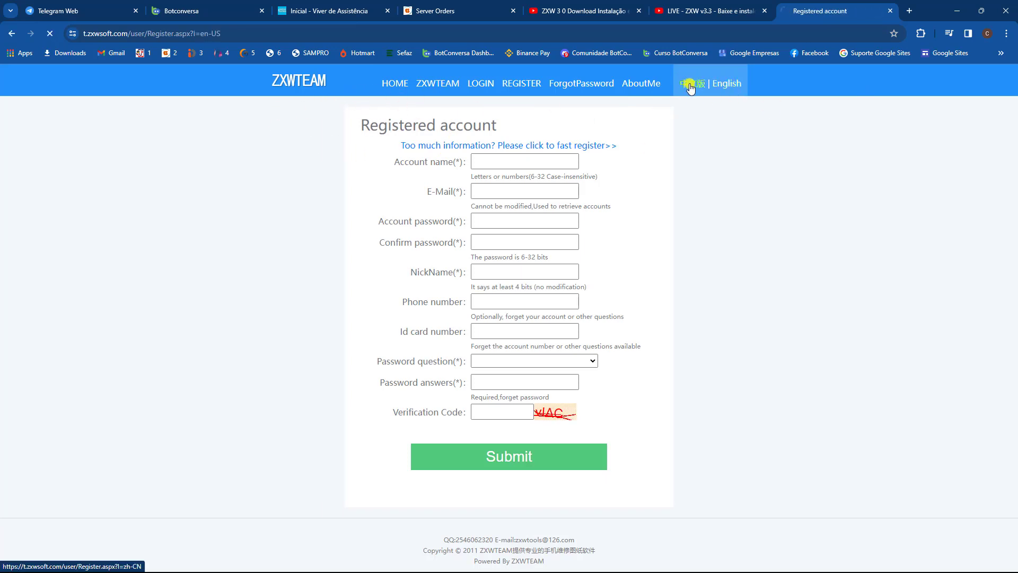
left_click(889, 55)
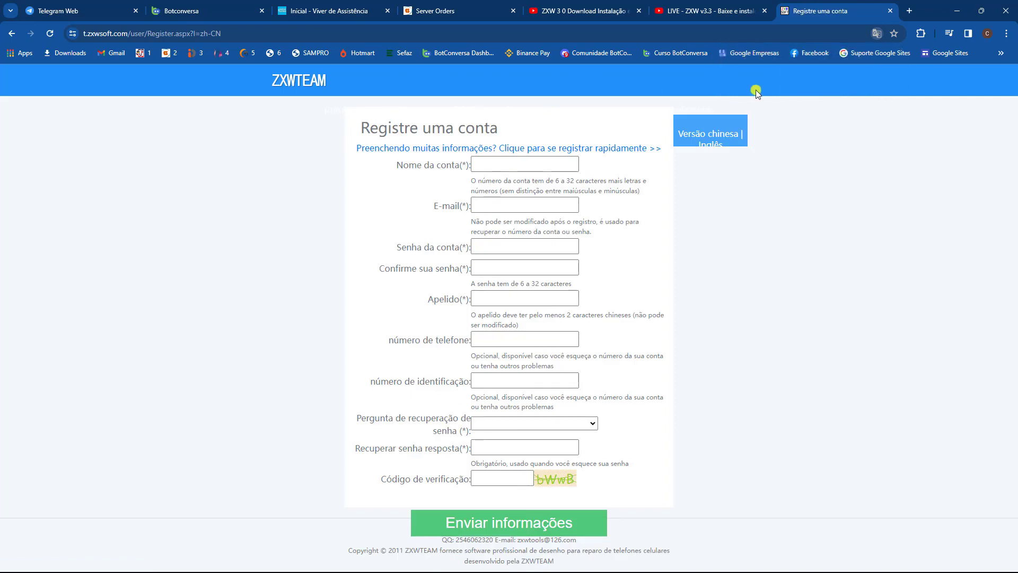
left_click(713, 147)
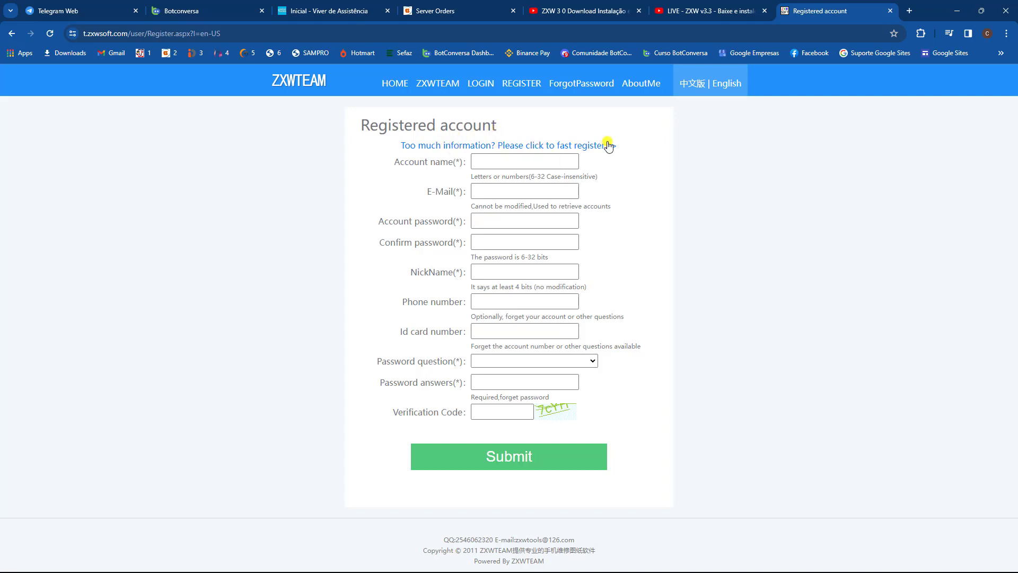
Open the fast registration form and fill in the new account's name and e-mail address
left_click(581, 146)
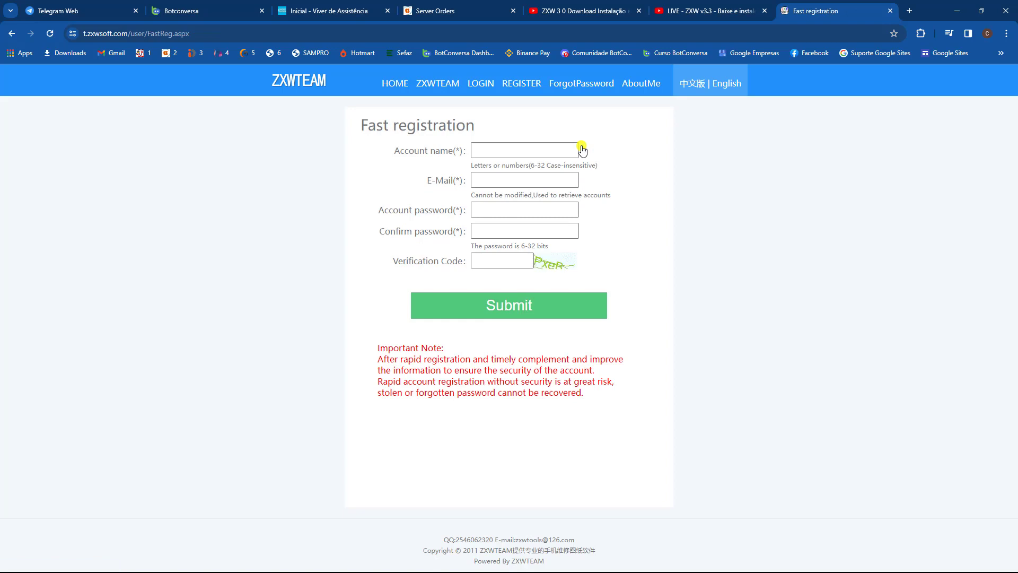
left_click(529, 151)
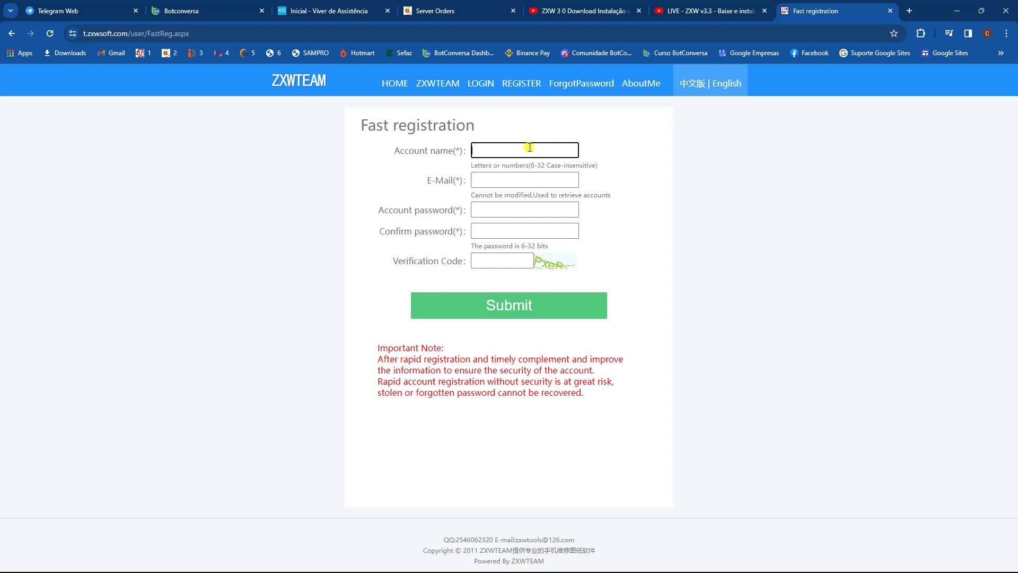
key("ctrl+v")
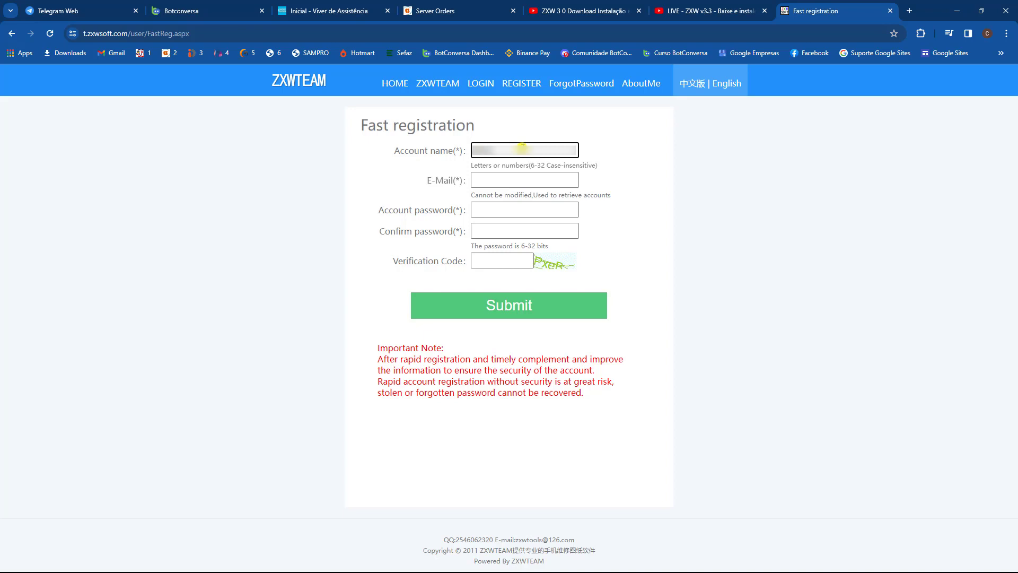
left_click(488, 180)
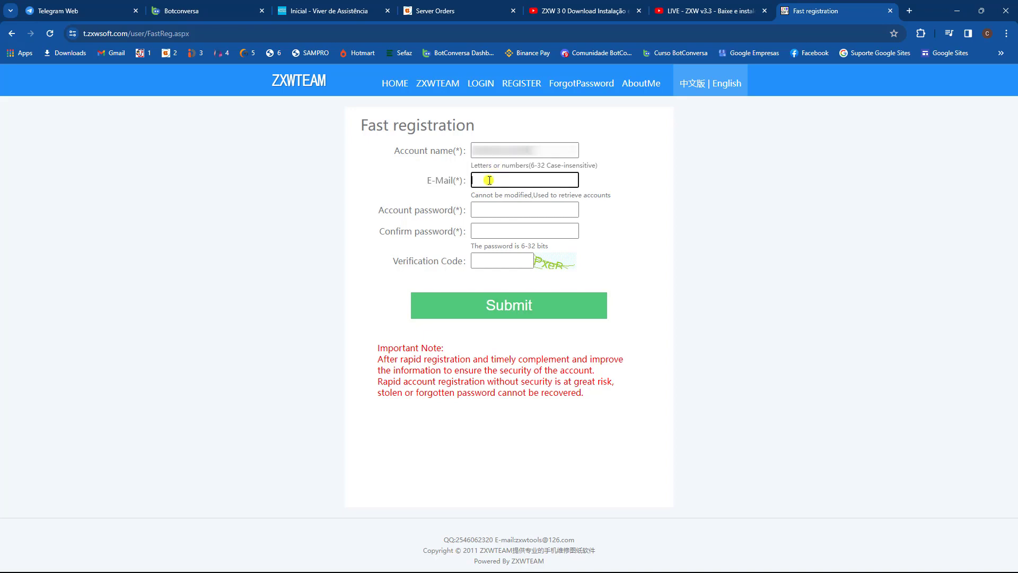
key("ctrl+v")
Try to submit the fast registration after entering and confirming the account password and filling in the displayed verification code
left_click(502, 217)
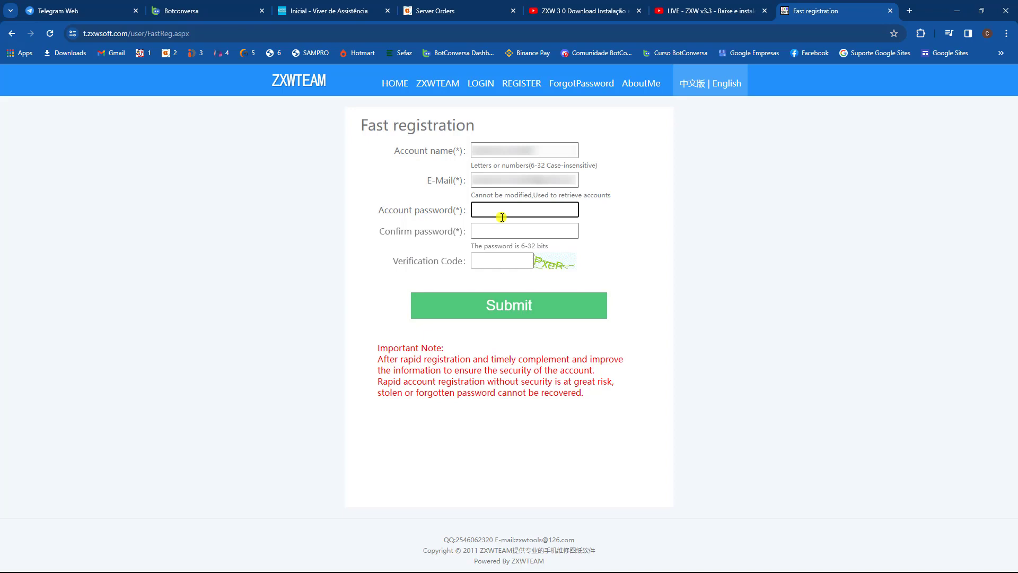
key("ctrl+v")
left_click(501, 217)
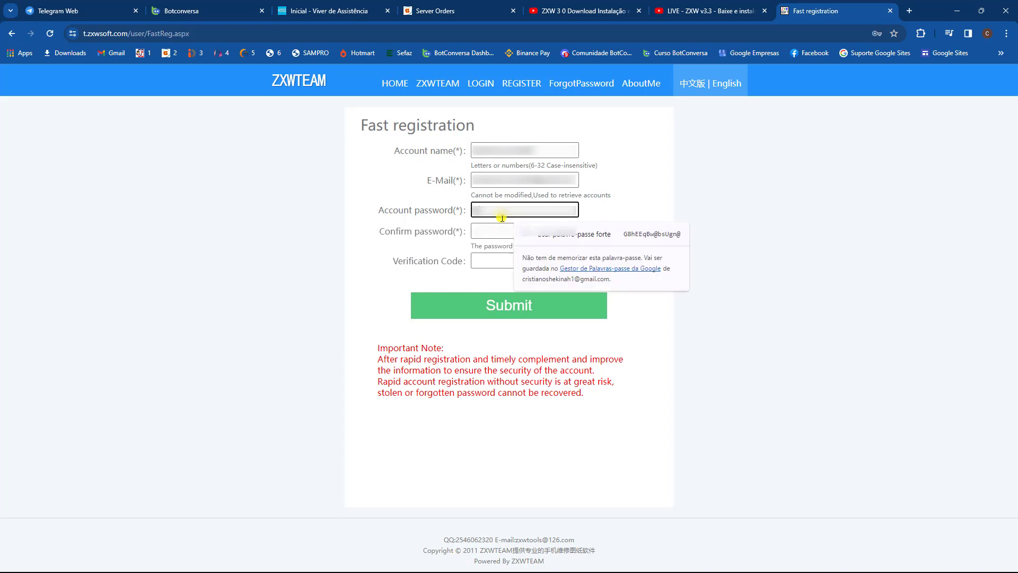
left_click(650, 235)
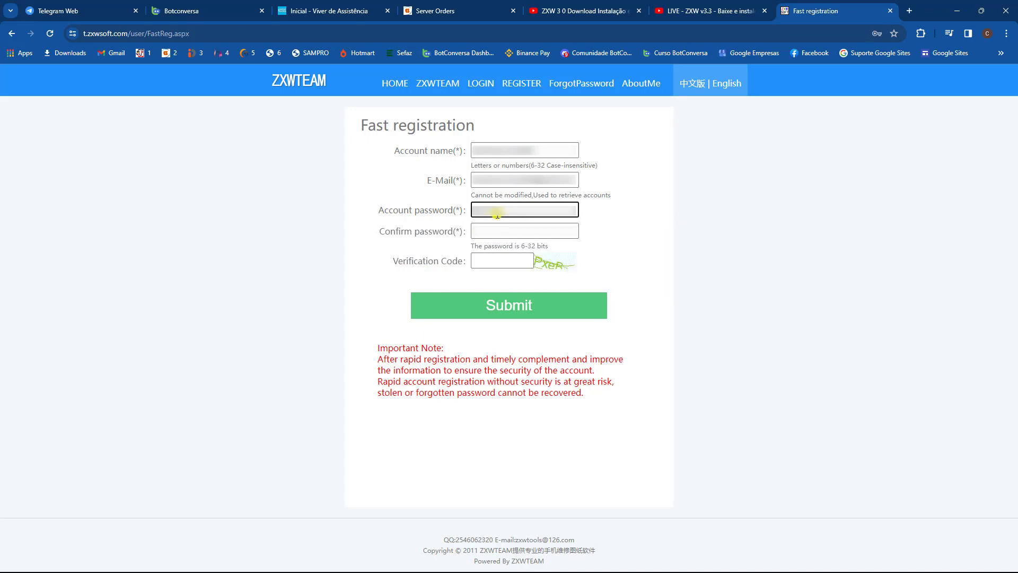
left_click(490, 229)
key("ctrl+v")
left_click(484, 259)
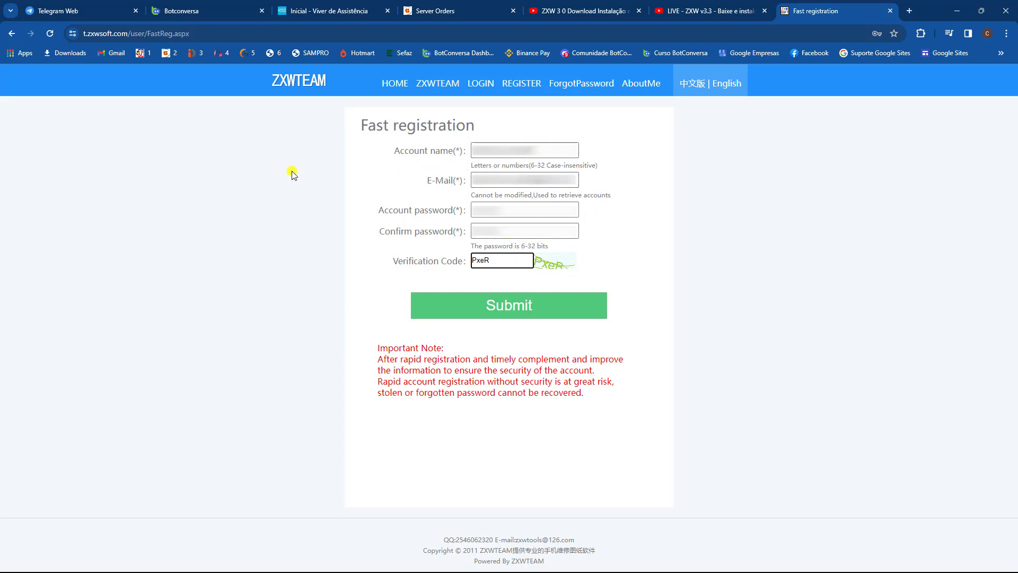
left_click(521, 307)
Enter the newly displayed verification code, re-enter and confirm the account password, and submit the registration
double_click(509, 262)
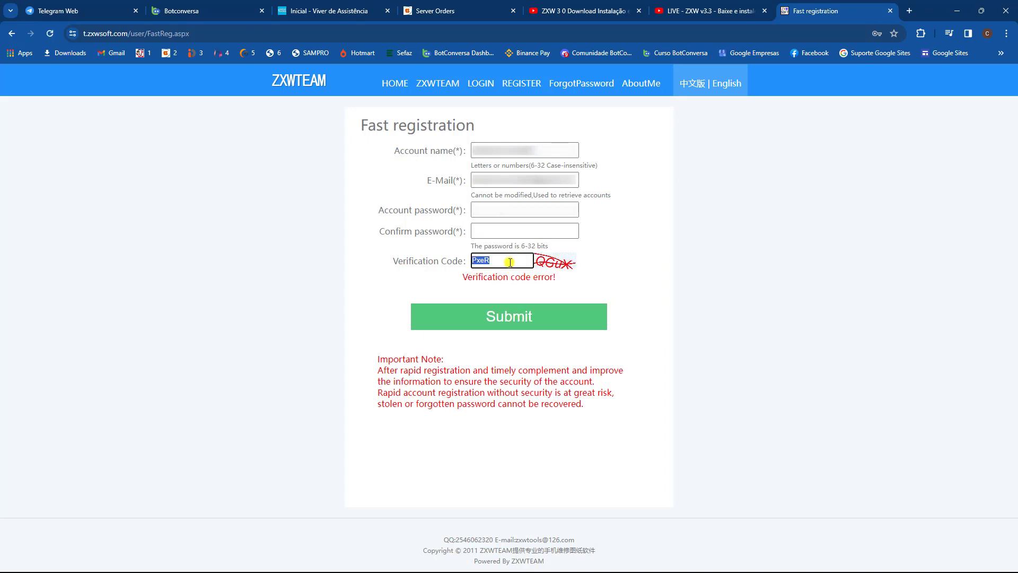
type("qguX")
left_click(510, 319)
left_click(519, 209)
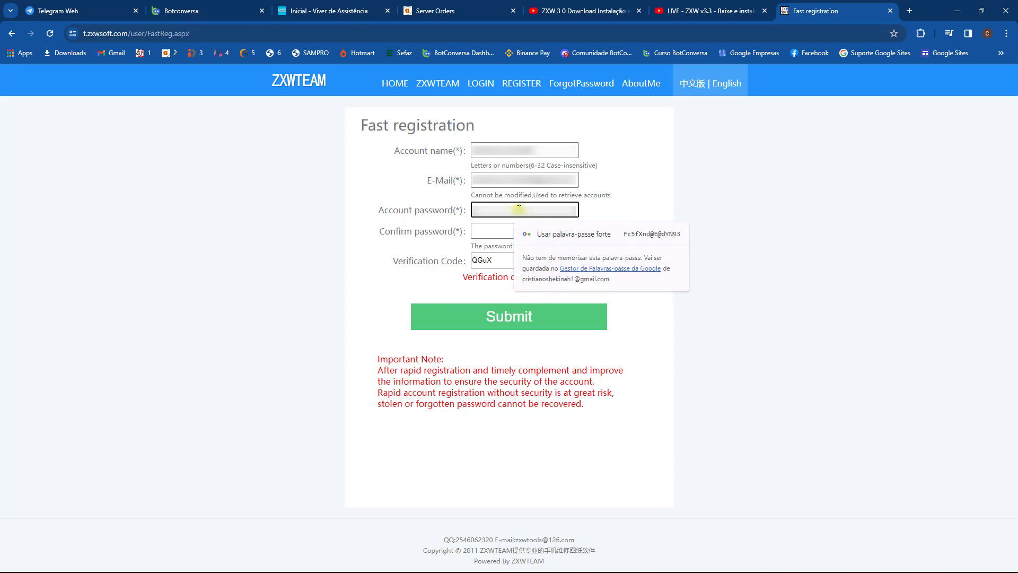
left_click(546, 234)
left_click(498, 314)
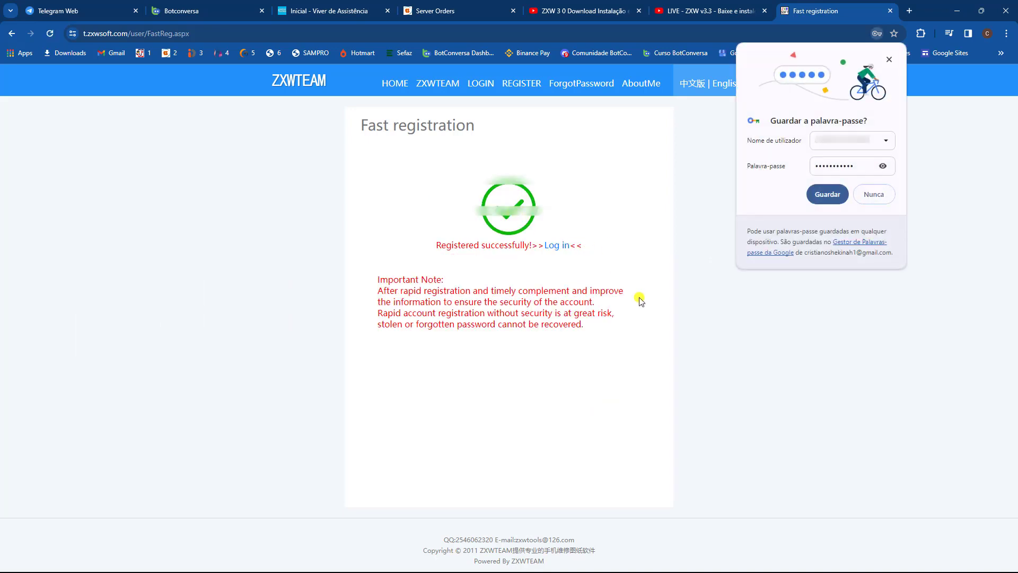
Log in to the new ZXWTEAM account with the displayed verification code and dismiss the browser's offer to save the password
left_click(555, 247)
left_click(536, 165)
type("bwwU")
left_click(532, 295)
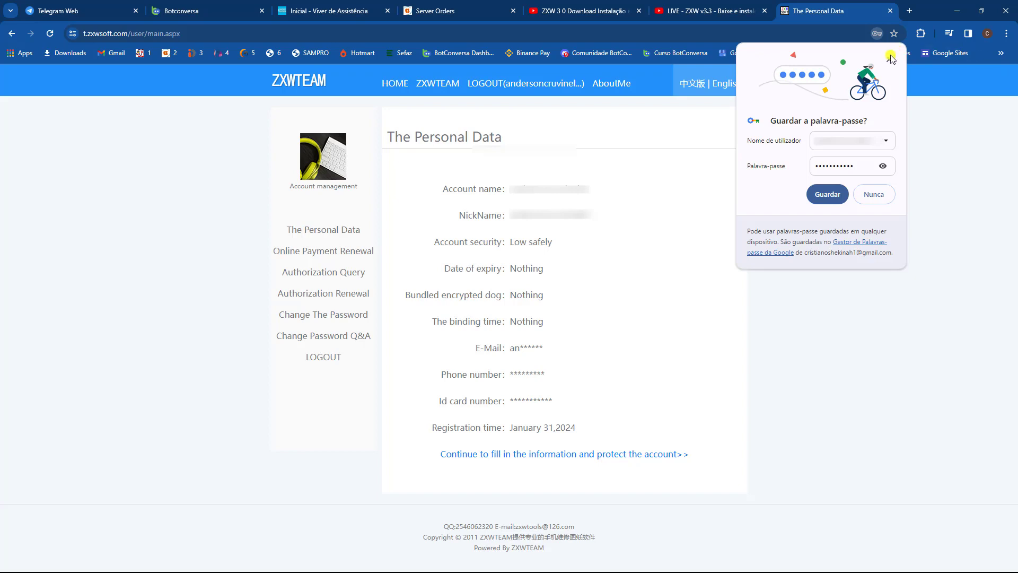
left_click(889, 61)
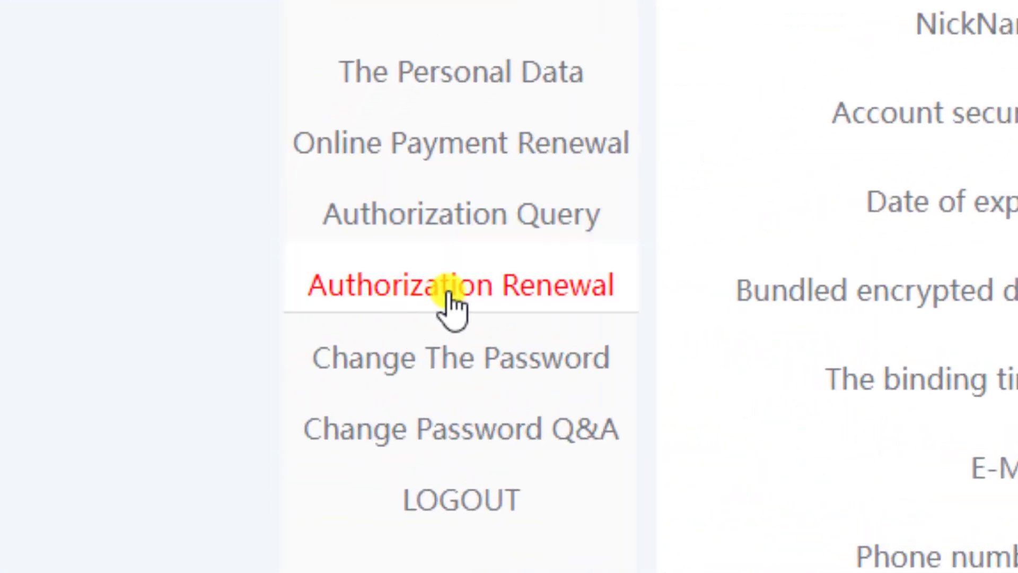
Open the account's Authorization Renewal page and fill in the displayed verification code
left_click(485, 284)
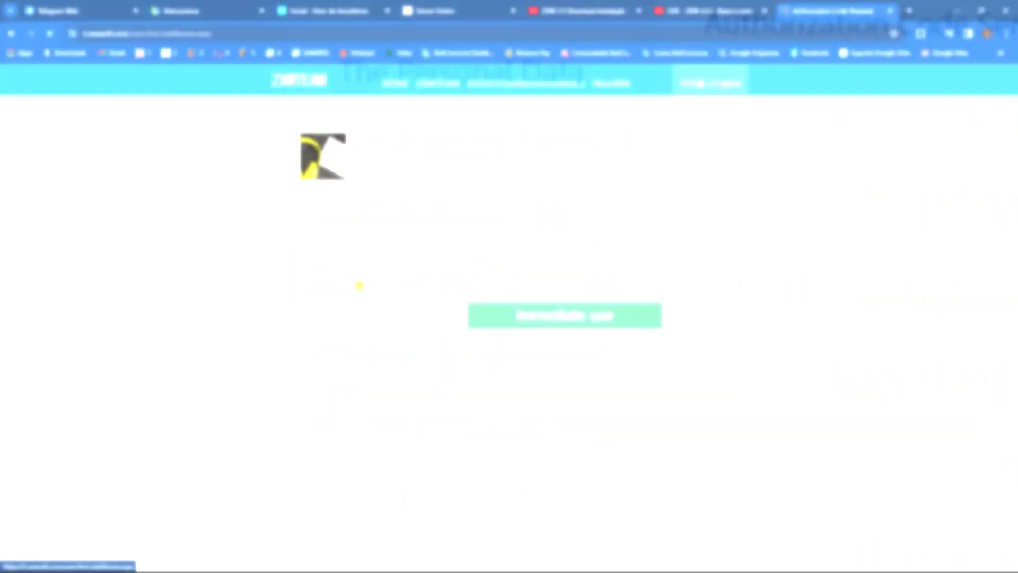
left_click(597, 210)
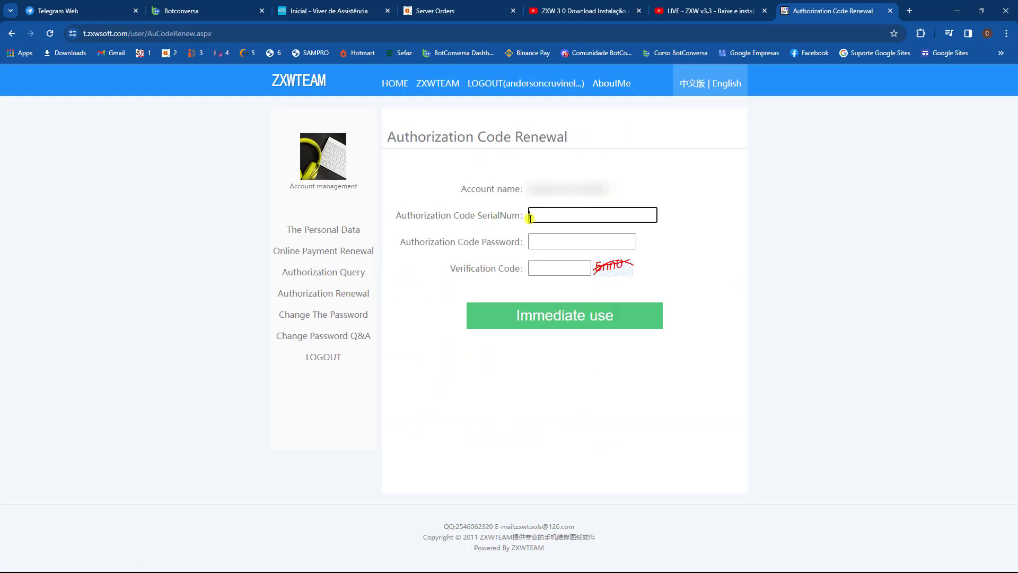
left_click(551, 245)
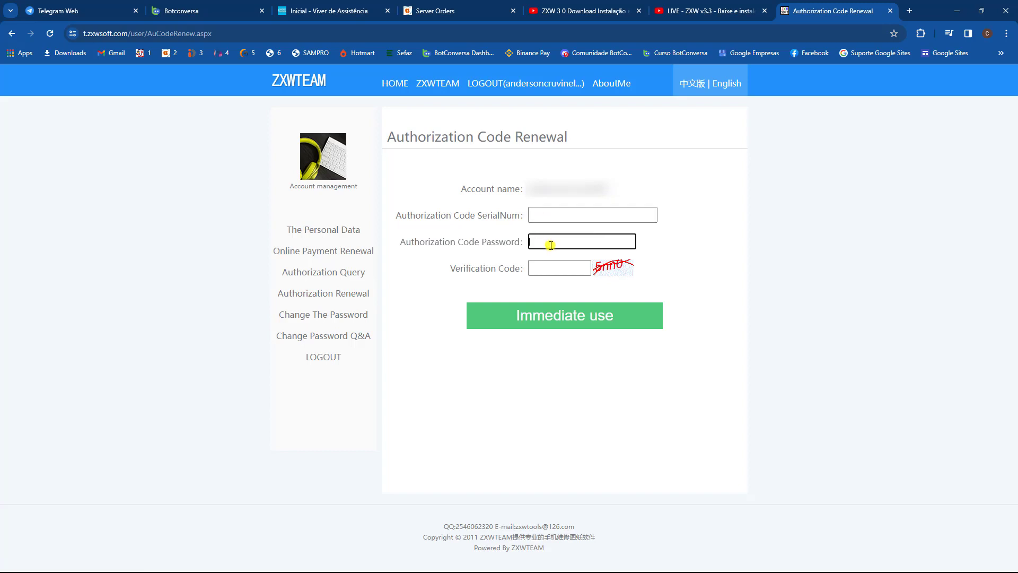
left_click(548, 263)
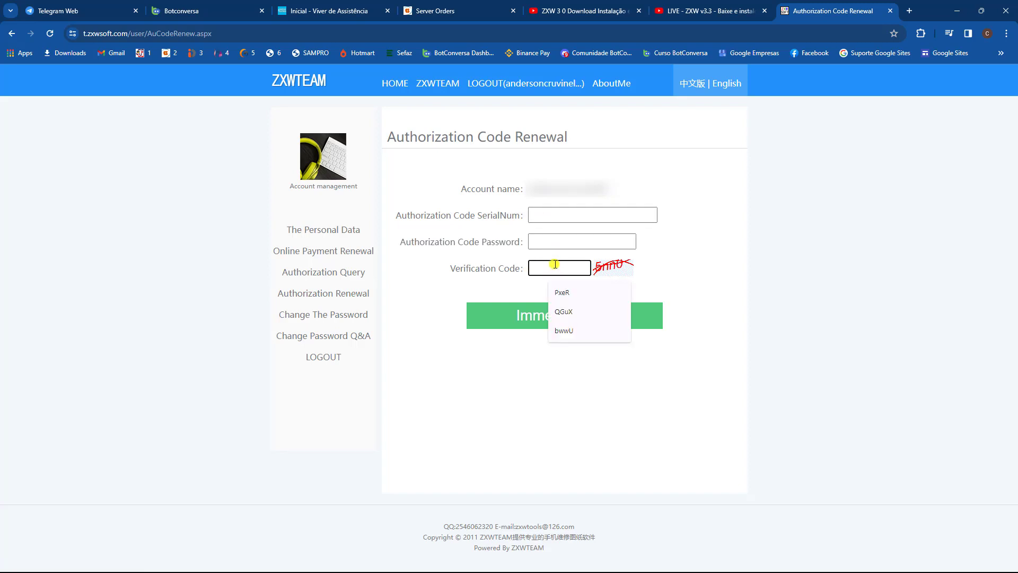
type("5nnU")
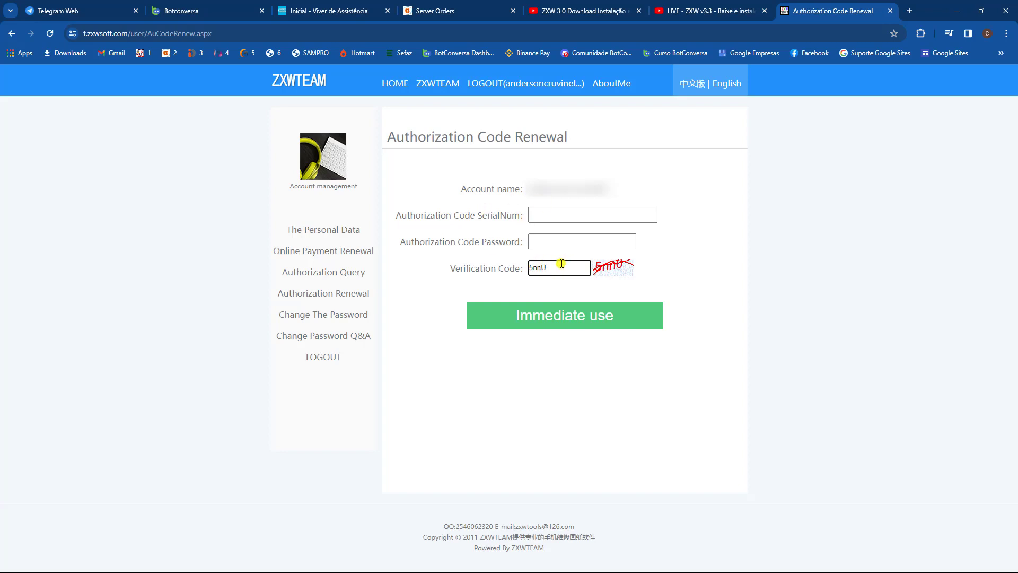
Minimize the browser, then dismiss the ZXWSoft login window and close the program
left_click(956, 8)
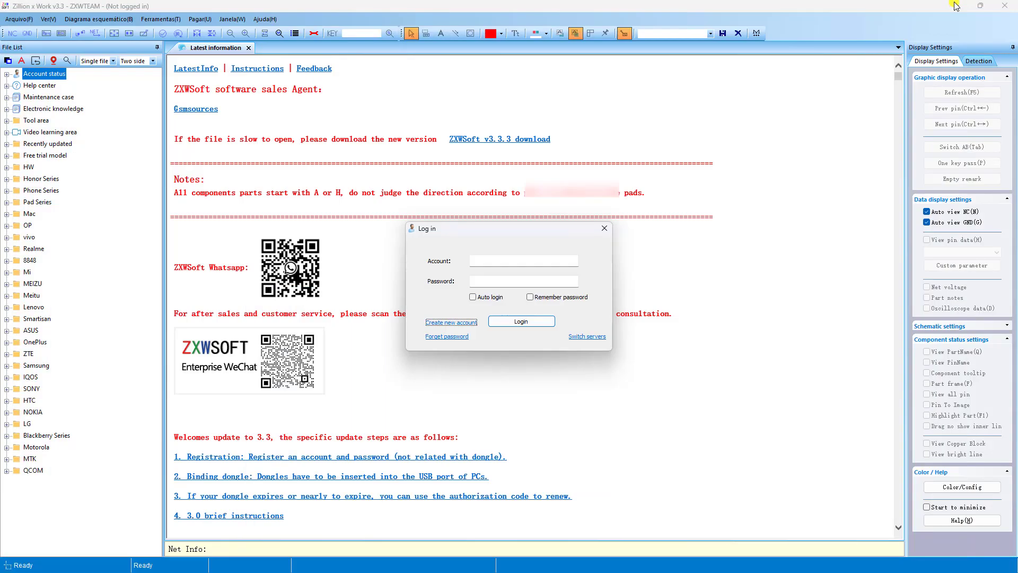
left_click(604, 228)
left_click(1004, 6)
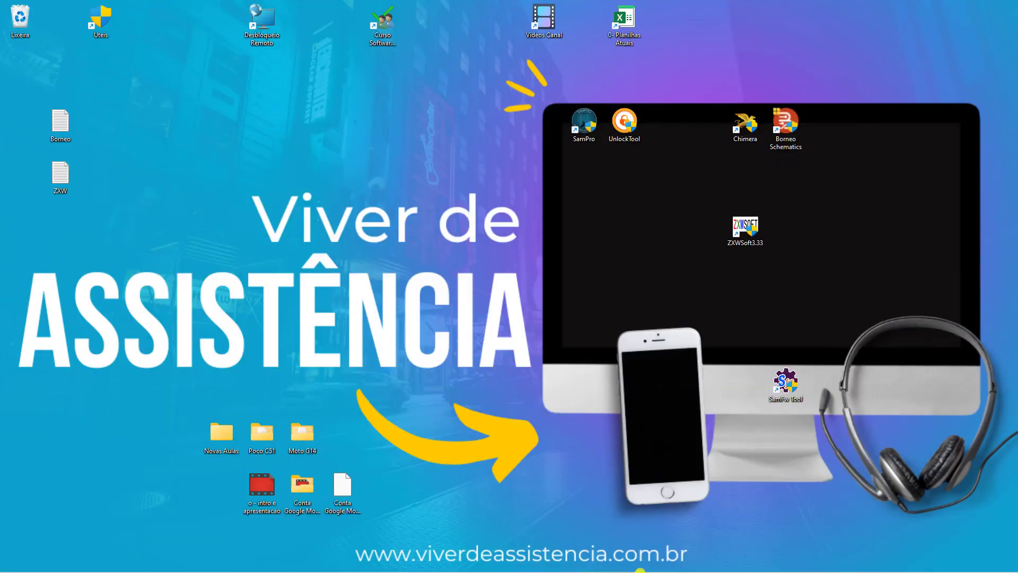
Switch back to Chrome, paste the authorization code serial number and its password into the renewal form, and submit it
mouse_move(640, 571)
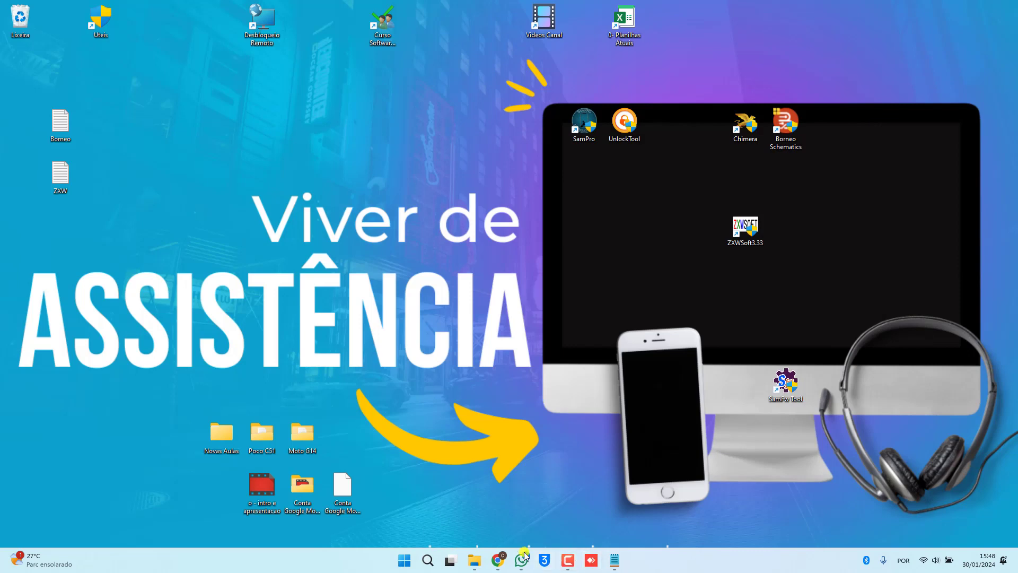
left_click(500, 486)
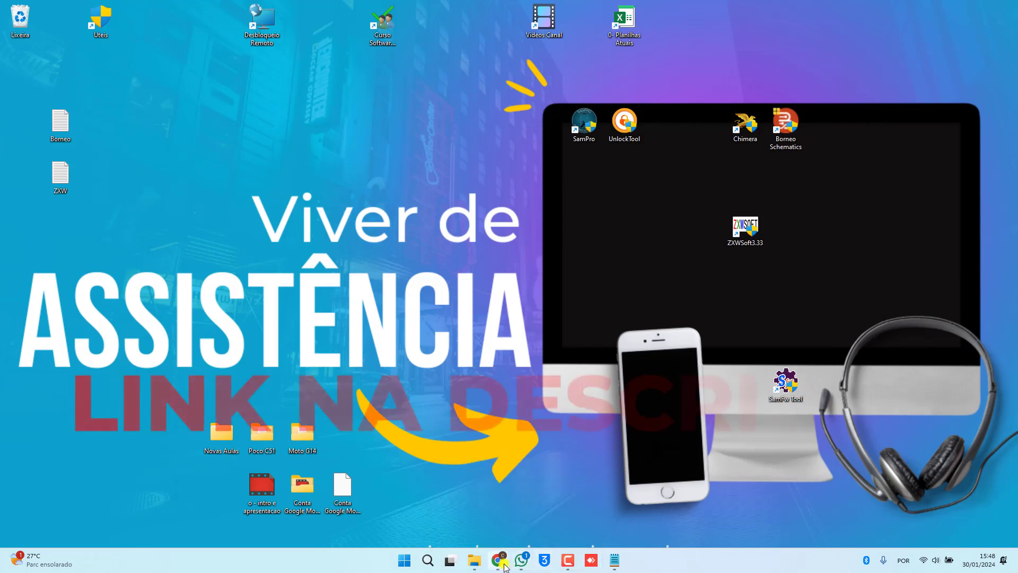
key("ctrl+v")
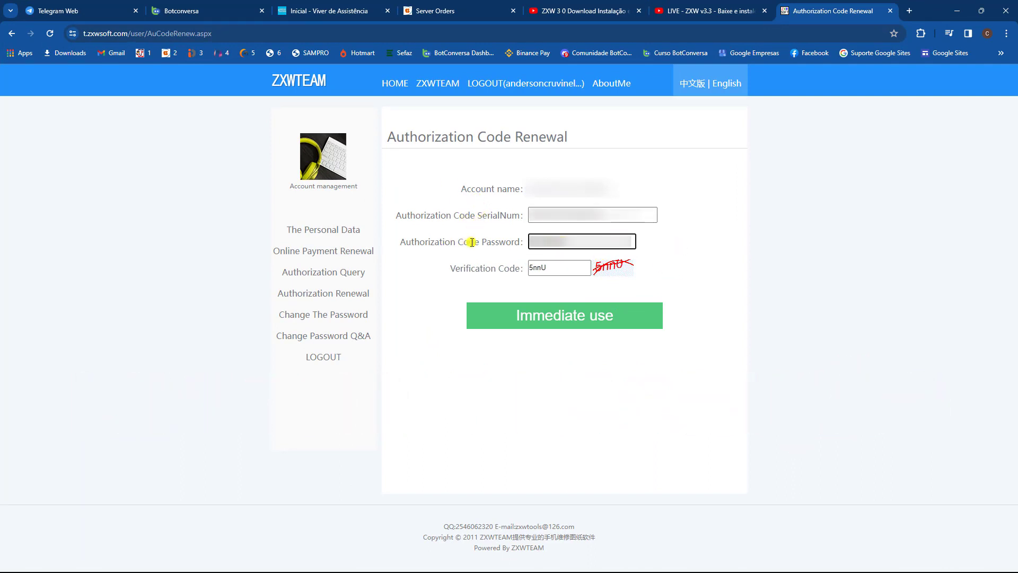
left_click(572, 320)
Try to resubmit the authorization renewal, replacing the verification code with the newly displayed one on each attempt
double_click(555, 269)
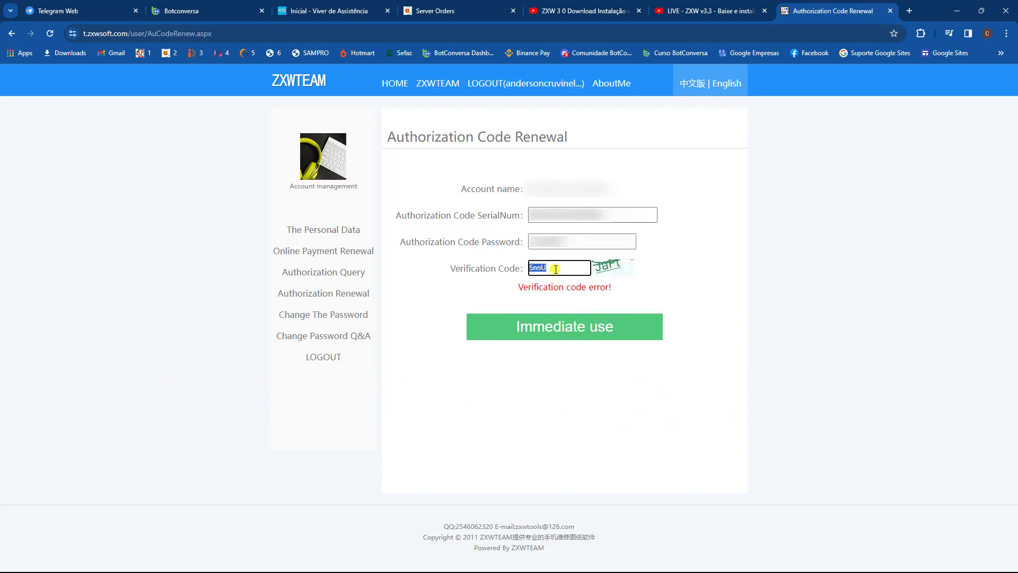
key("BackSpace")
left_click(572, 326)
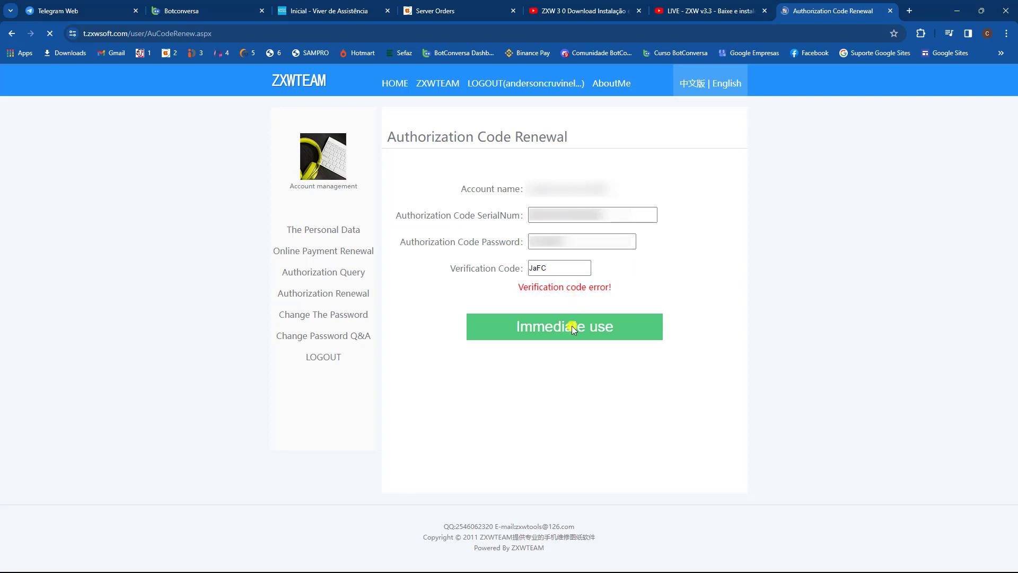
double_click(549, 264)
type("s")
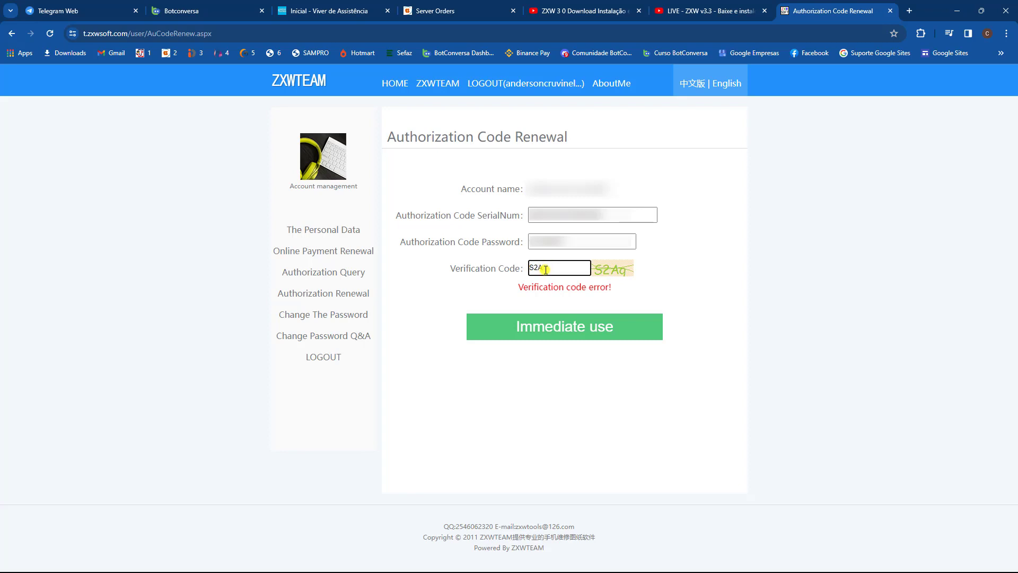
type("2Aq")
left_click(591, 333)
Replace the verification code with the current one and submit the authorization code renewal for immediate use
double_click(550, 265)
type("x")
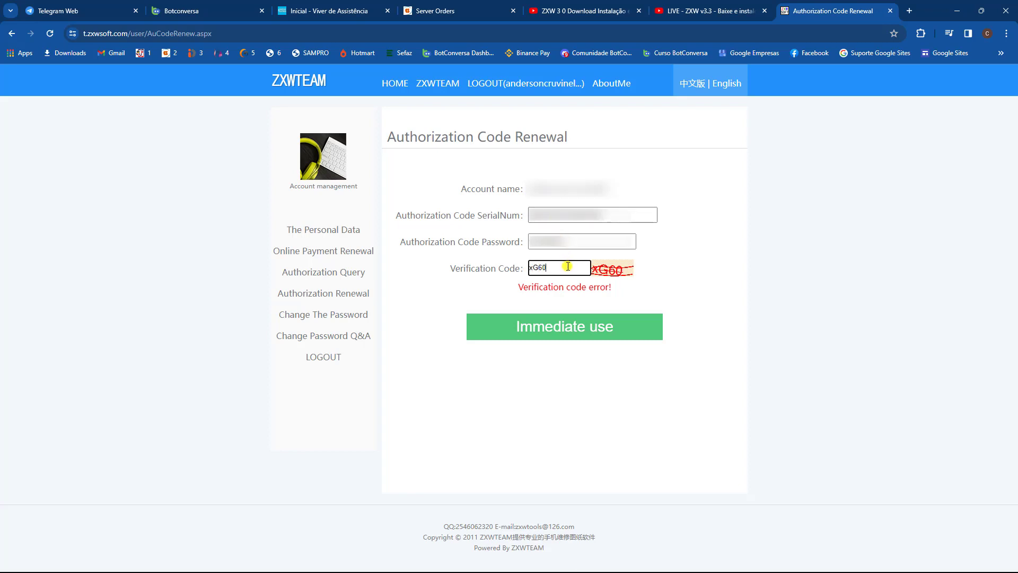
type("G60")
left_click(566, 329)
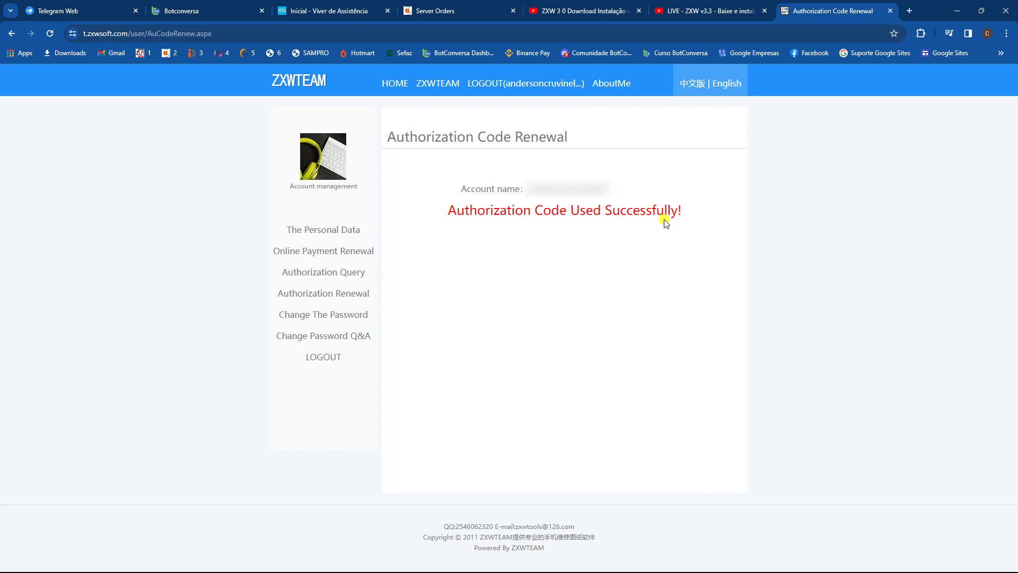
Minimize the browser, relaunch ZXWSoft3.33 from the desktop, and enter the account name and password in its login window
left_click(956, 6)
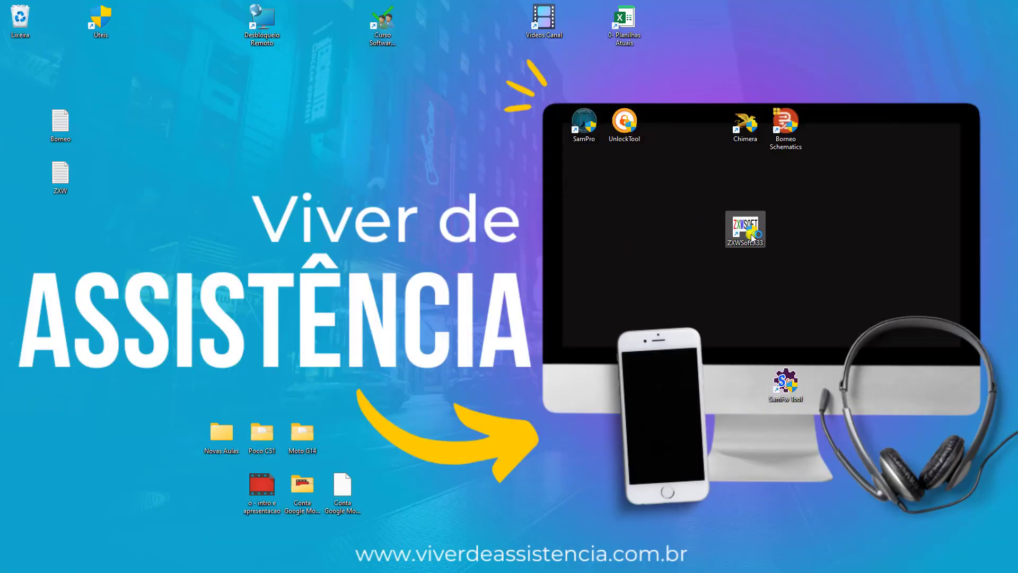
double_click(748, 229)
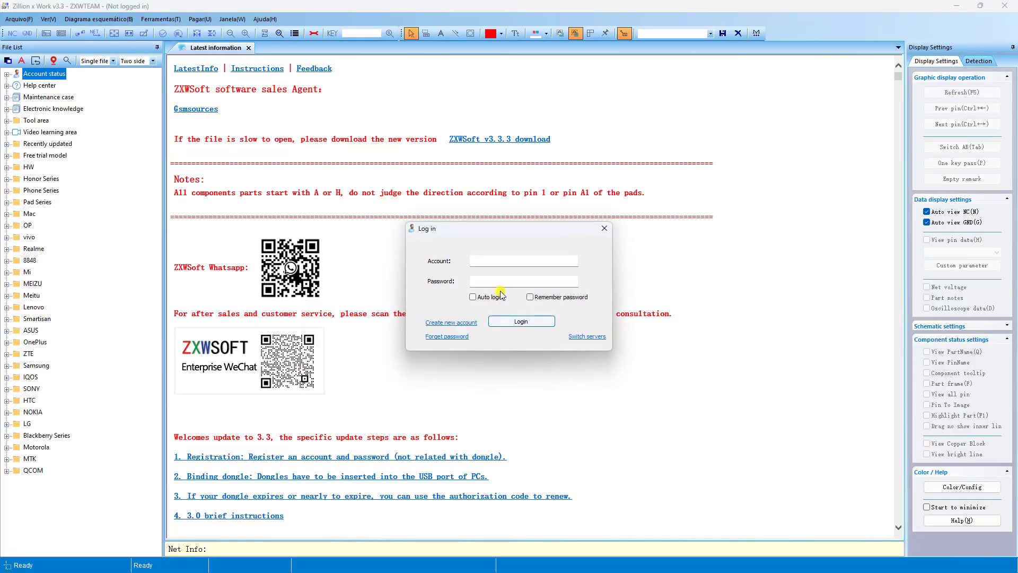
left_click(505, 262)
left_click(481, 278)
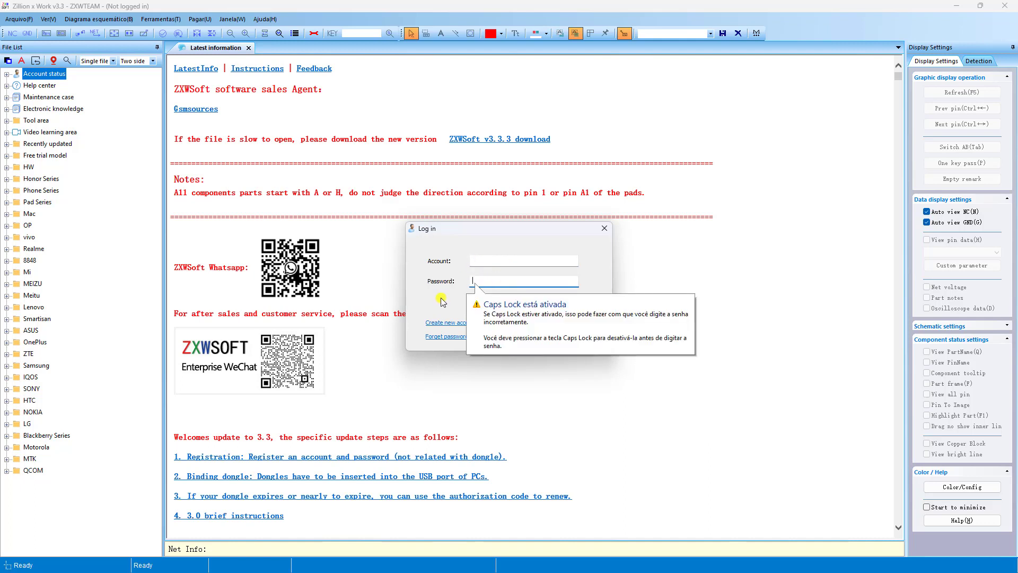
left_click(484, 260)
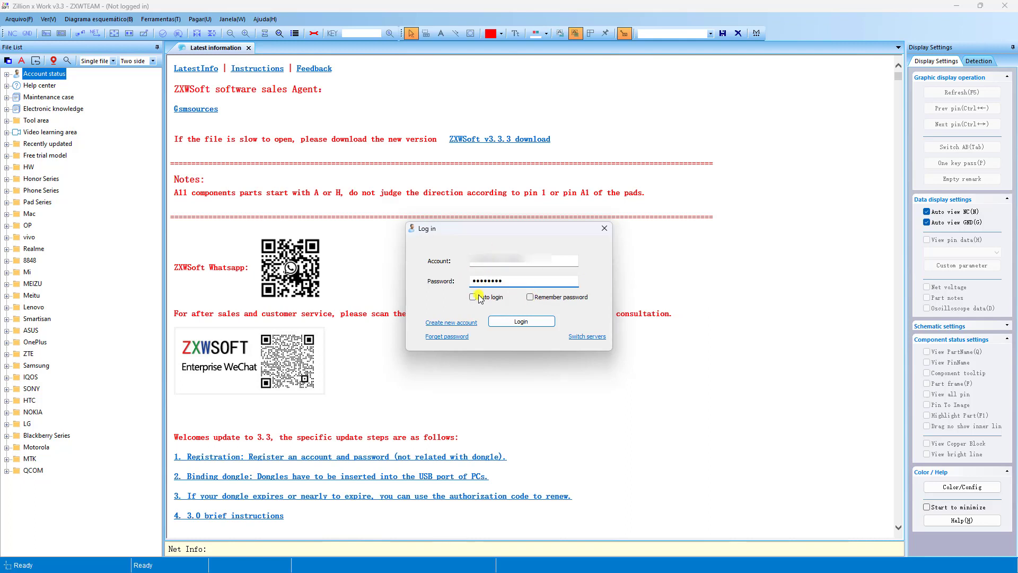
Enable Auto login and Remember password, and log in to ZXWSoft
left_click(472, 297)
left_click(530, 297)
left_click(529, 322)
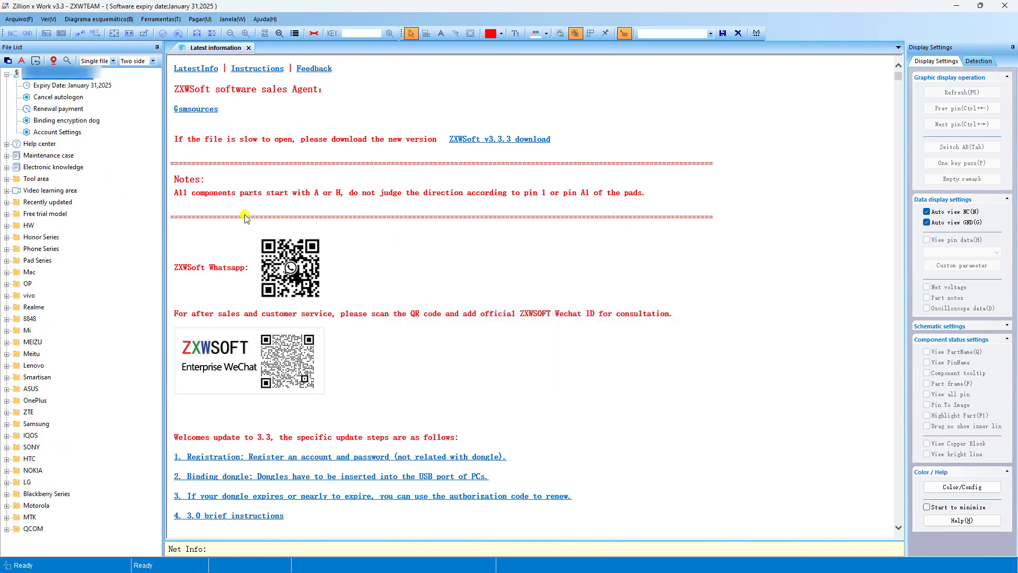
scroll(192, 229, "down", 4)
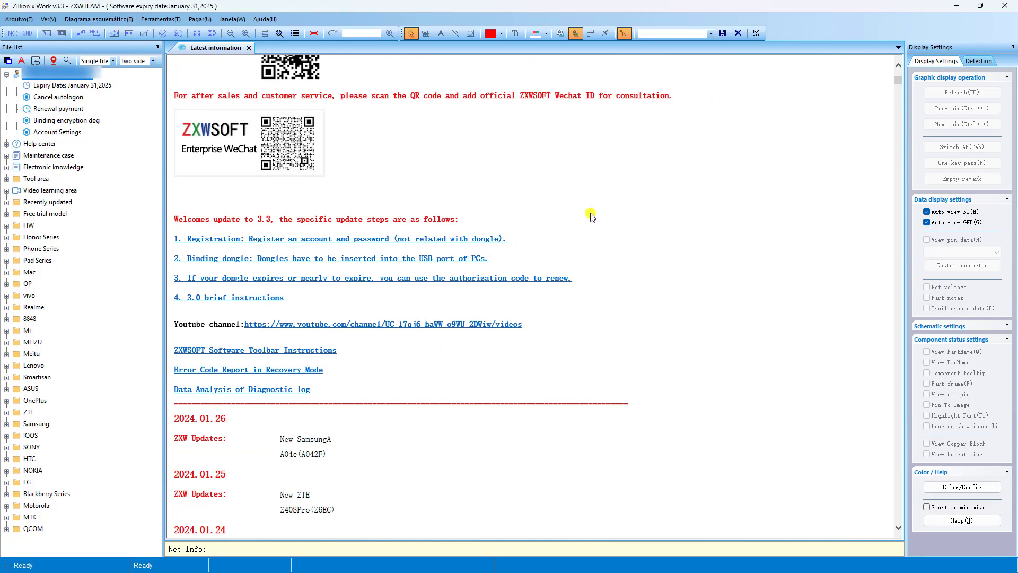
scroll(552, 209, "down", 5)
scroll(554, 210, "up", 9)
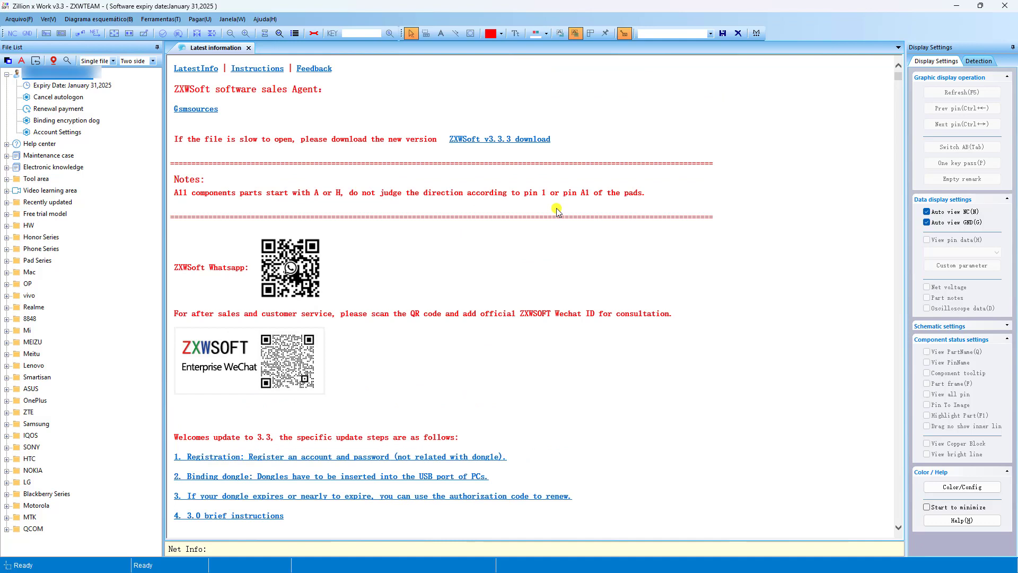